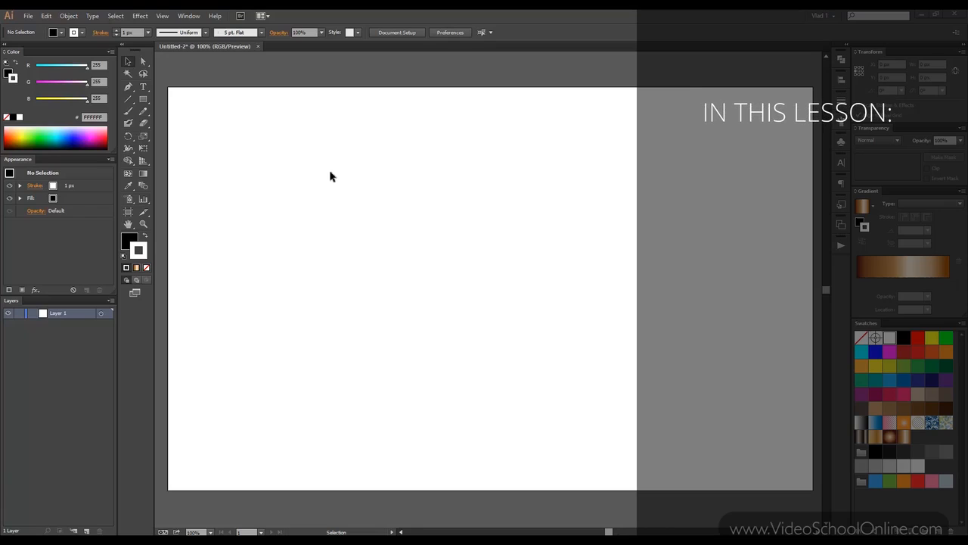
Draw a rectangle about 582 by 358 px on the artboard and give it a pink fill (ED1E79) with a black stroke.
key(space)
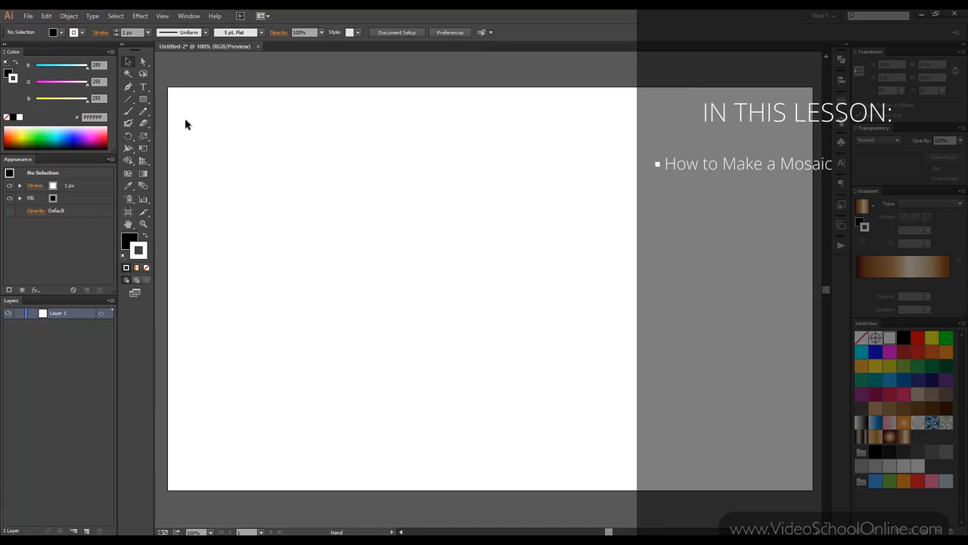
click(144, 99)
drag(271, 137, 565, 317)
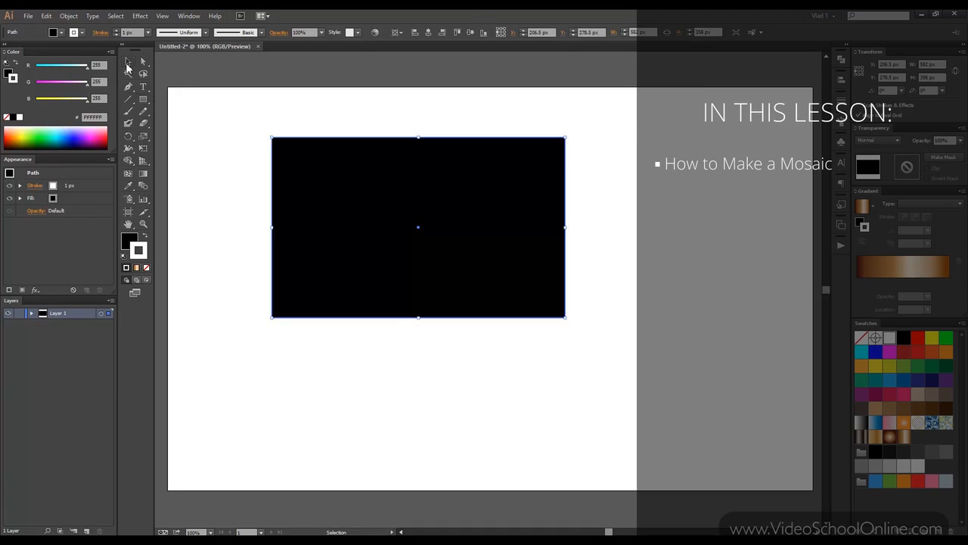
click(902, 393)
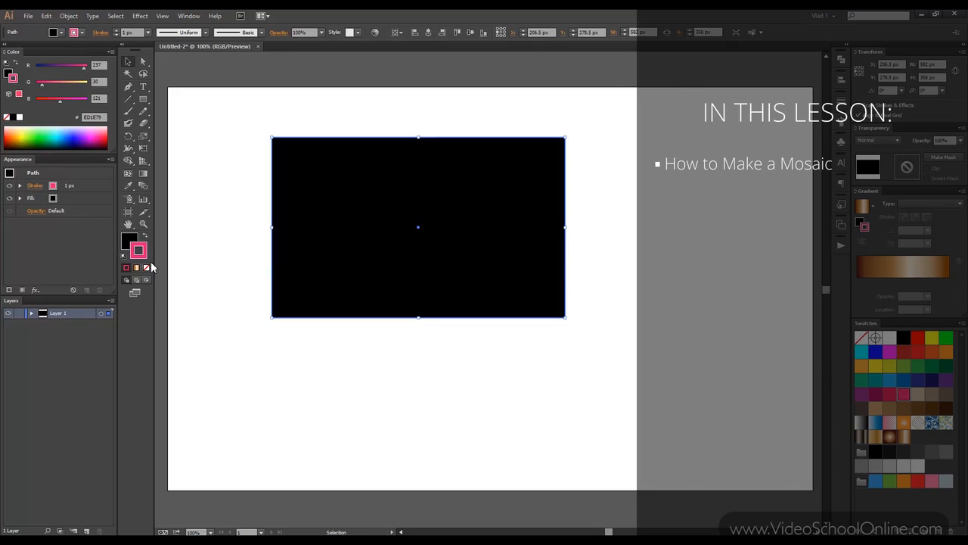
key(shift+x)
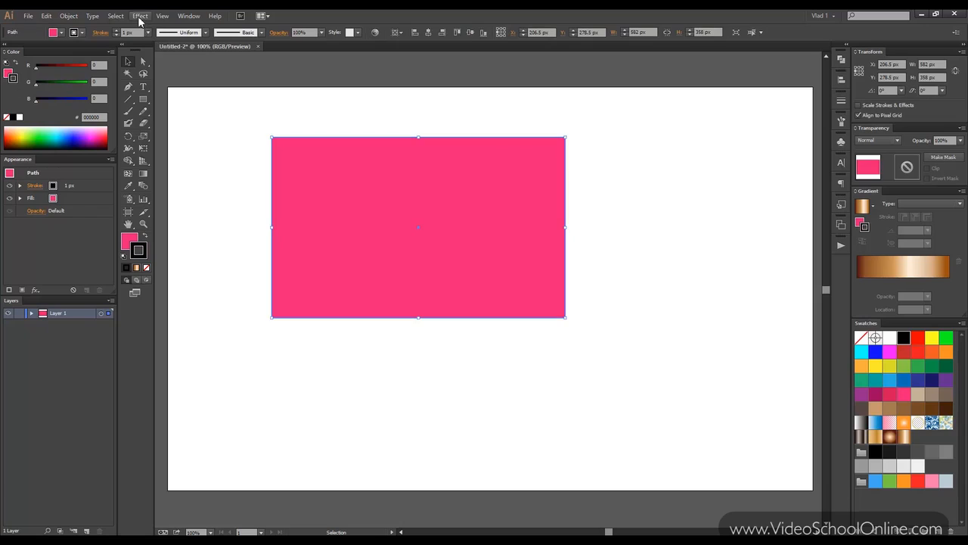
Start the Convert to Shape Rectangle effect on the pink rectangle and try its absolute and relative size options.
click(139, 18)
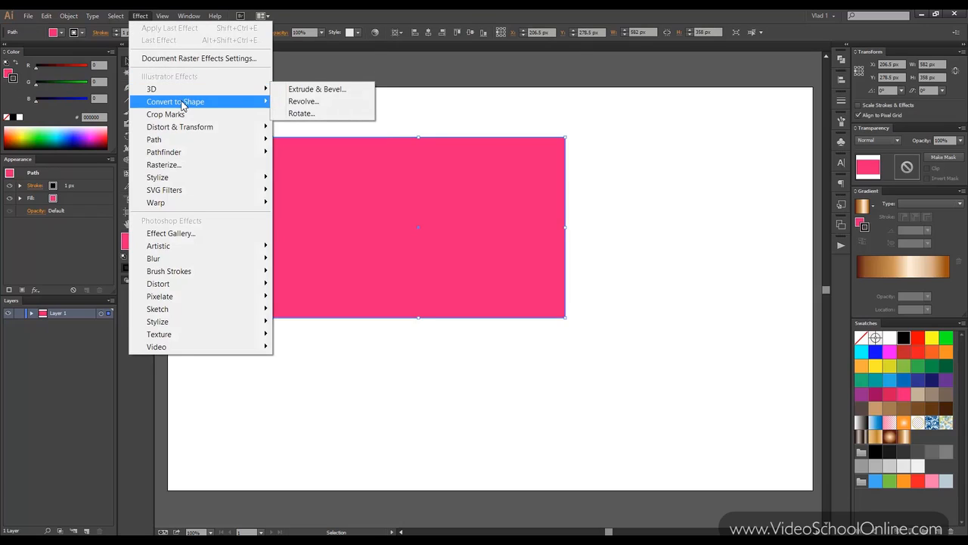
mouse_move(189, 106)
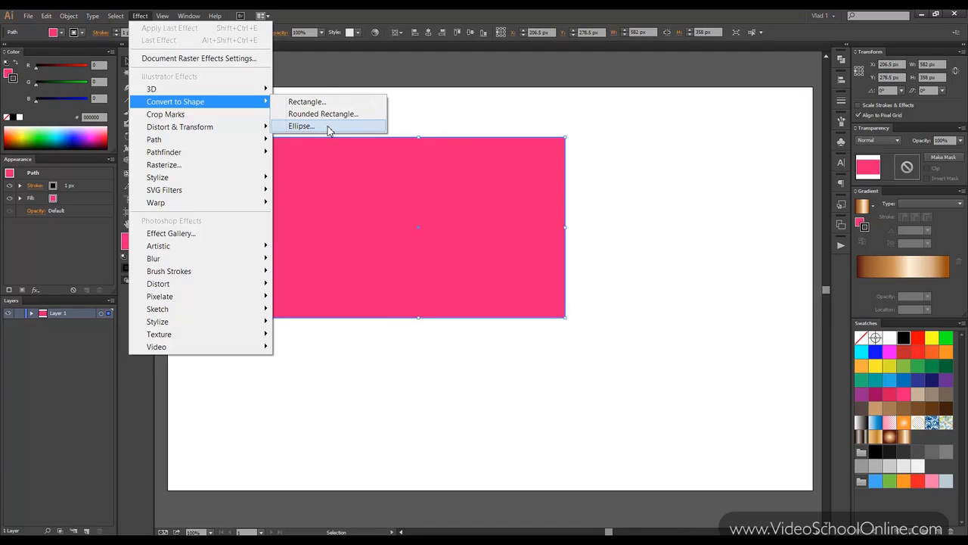
click(324, 101)
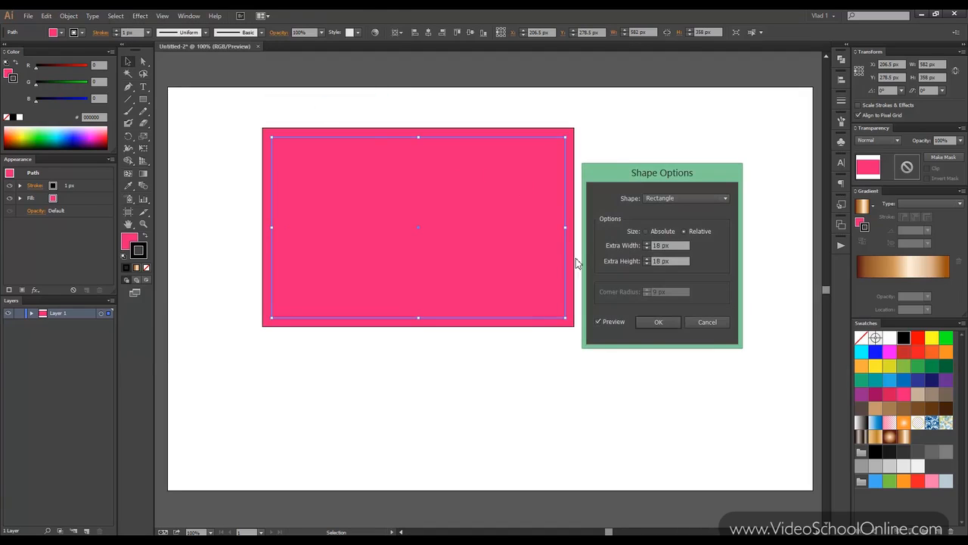
click(670, 199)
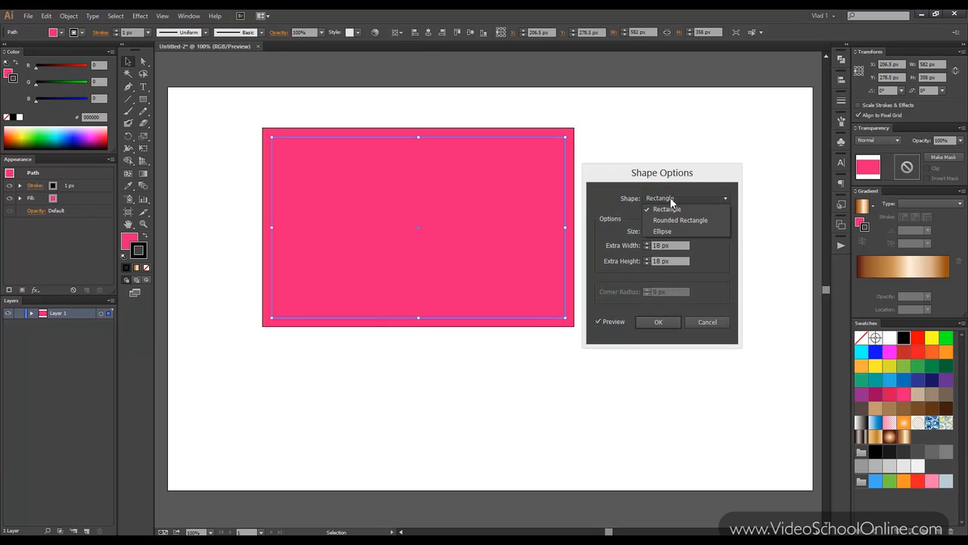
click(611, 204)
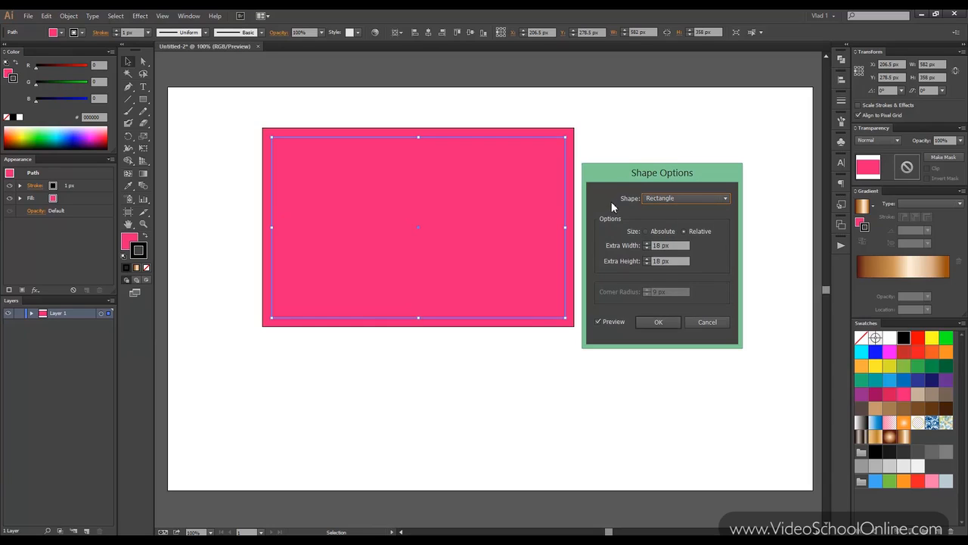
click(663, 231)
click(686, 231)
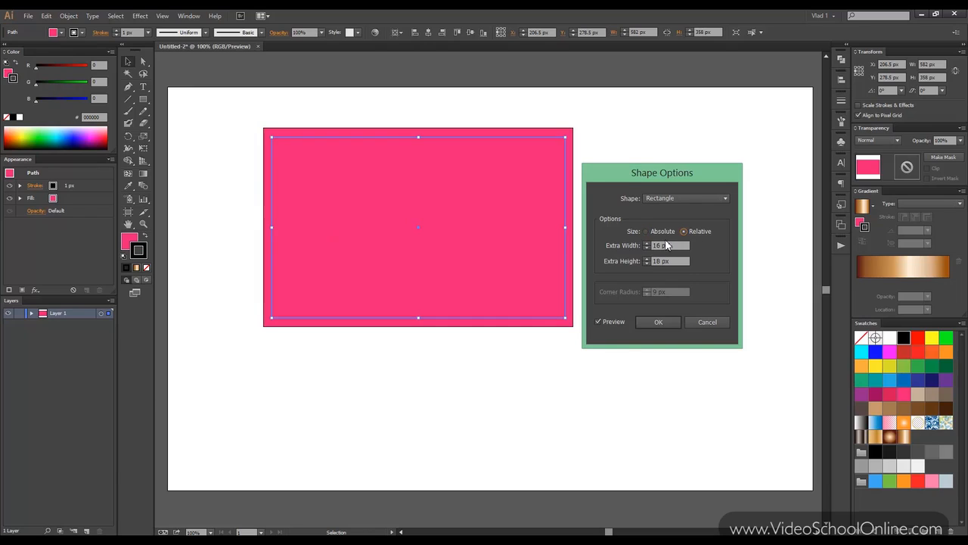
Set the shape effect to an absolute size of 500 px wide and 500 px high.
click(648, 232)
scroll(675, 246, up, 4)
double_click(675, 246)
text(500)
key(Tab)
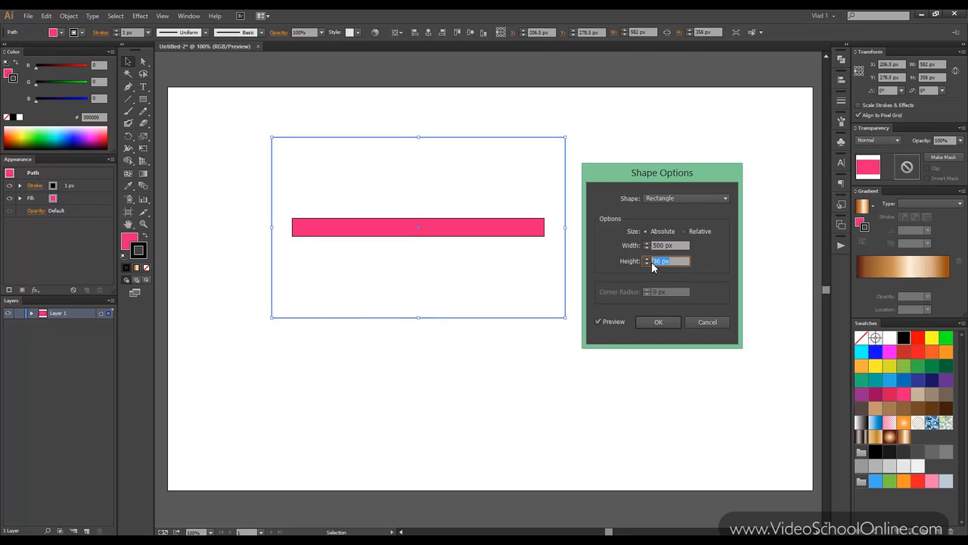
text(500)
key(Tab)
Switch the shape effect to relative sizing with 0 px extra width and 0 px extra height.
click(684, 231)
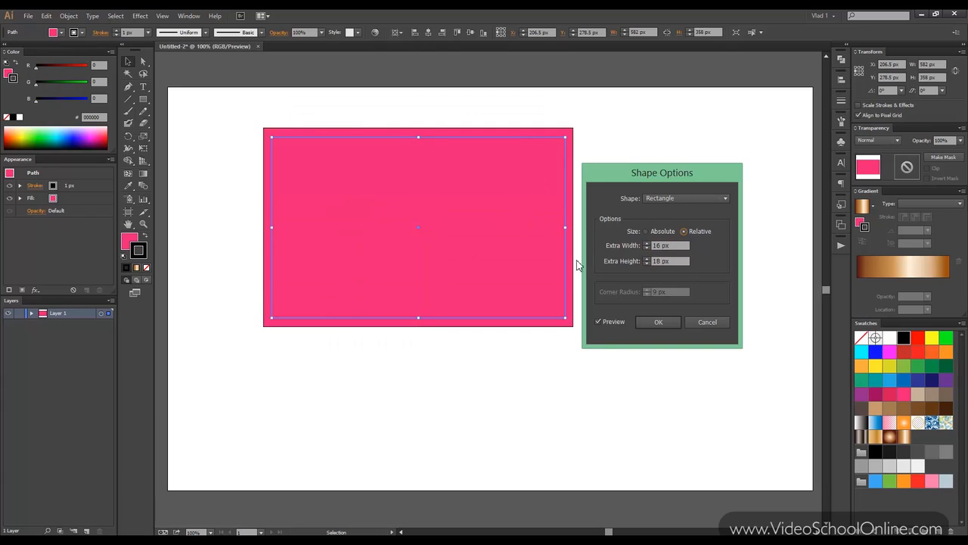
drag(684, 246, 636, 250)
text(0)
key(Tab)
text(0)
key(Tab)
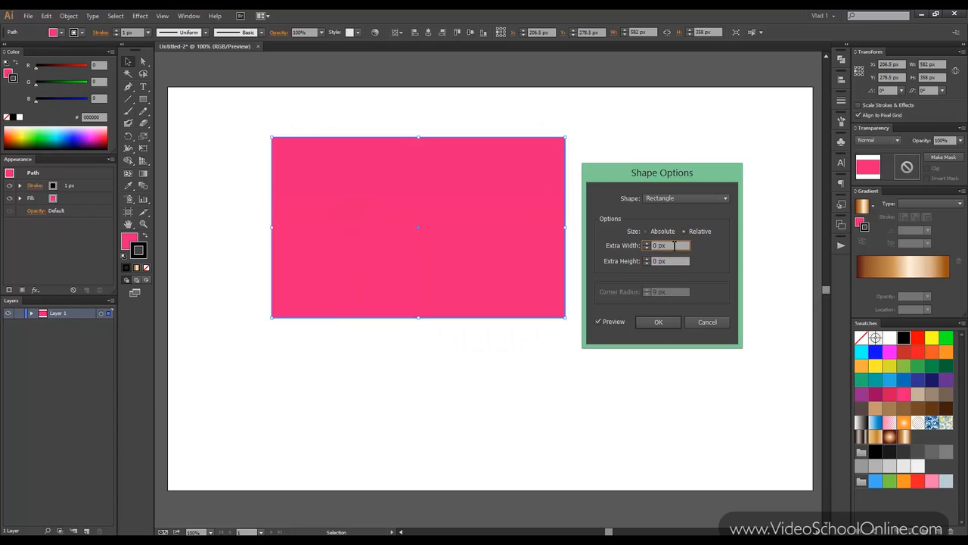
Change the effect's shape to Ellipse with absolute sizing and apply it to the rectangle.
click(672, 198)
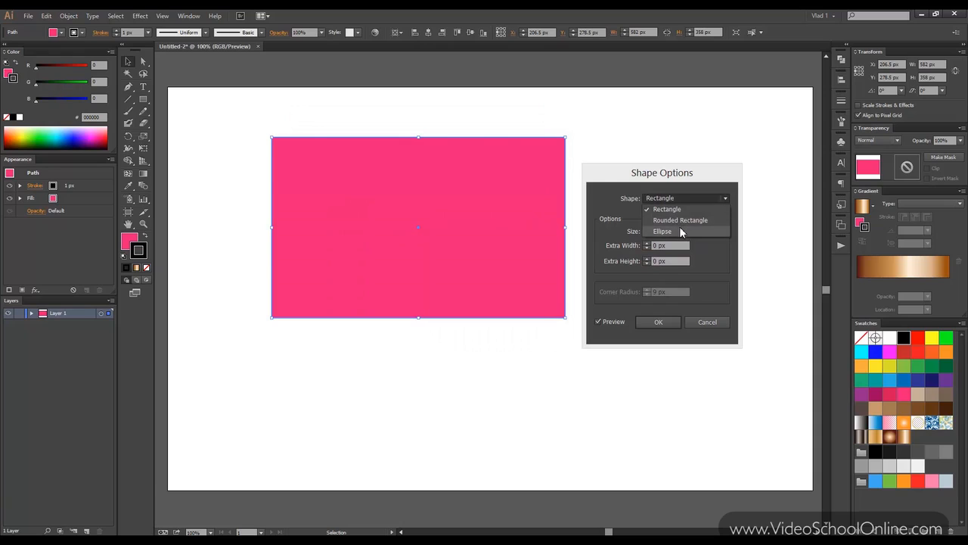
click(680, 227)
click(670, 230)
click(692, 233)
click(667, 234)
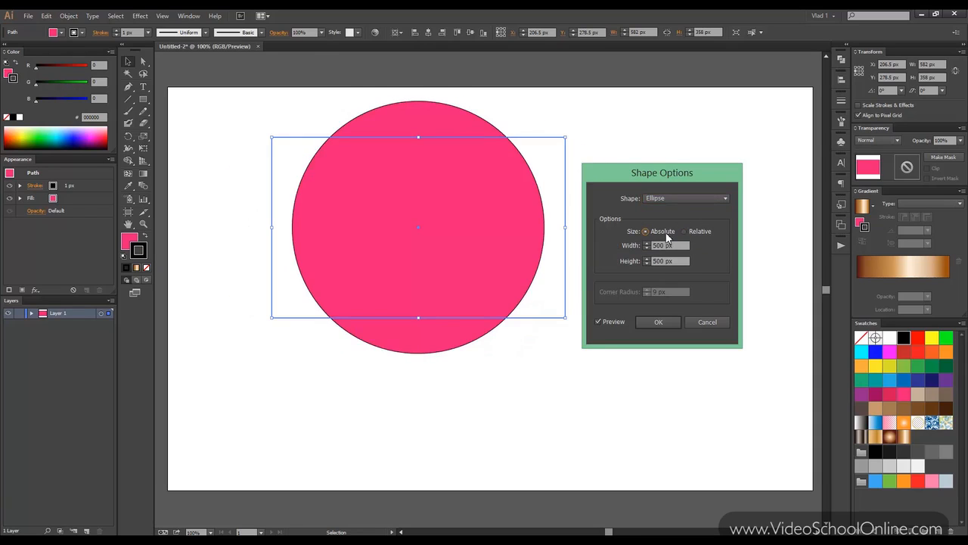
click(658, 324)
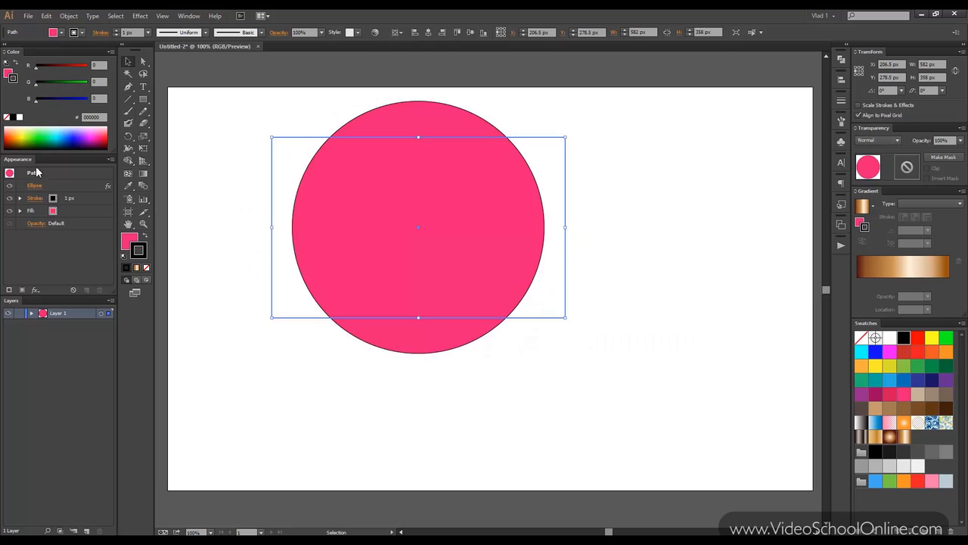
Move the Ellipse effect from the whole path onto its pink fill only, and deselect the path.
drag(66, 295, 63, 373)
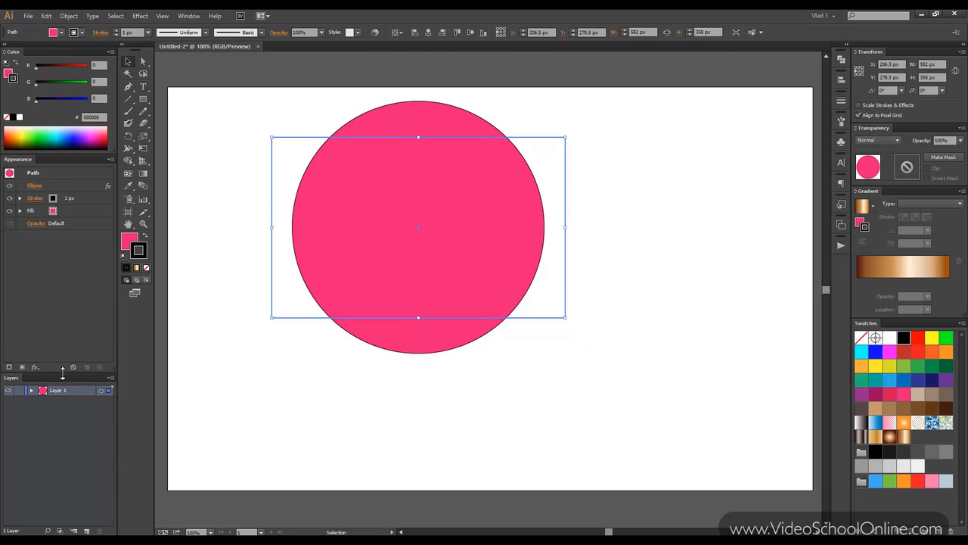
click(80, 183)
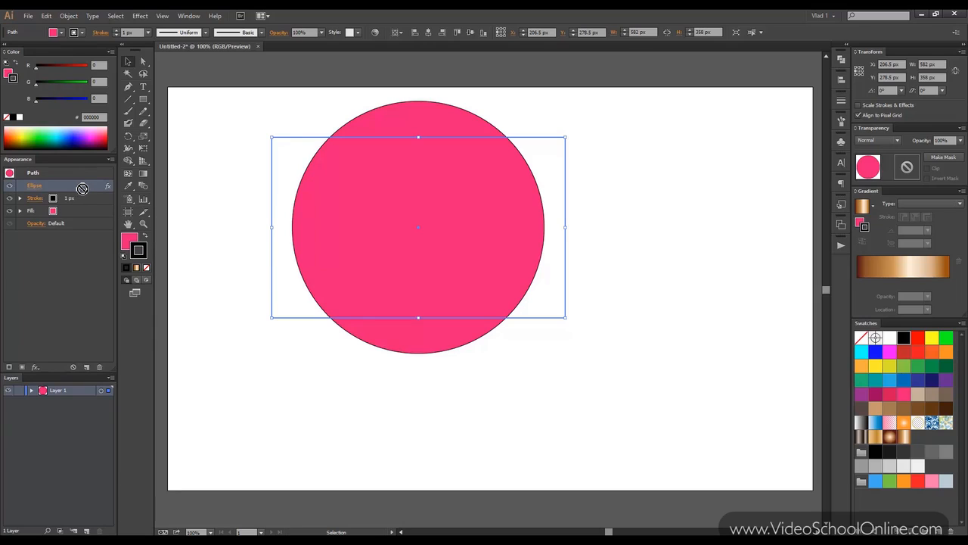
drag(82, 183, 44, 217)
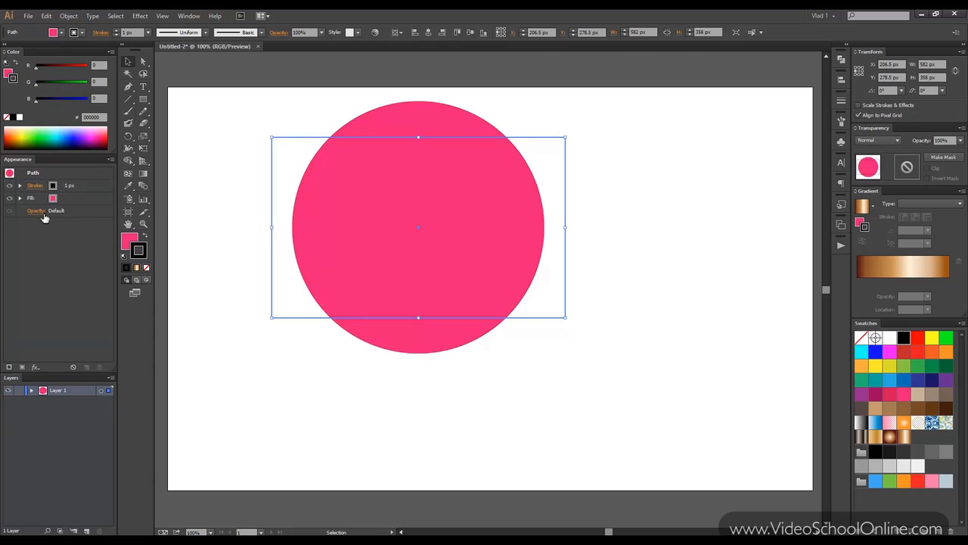
click(19, 198)
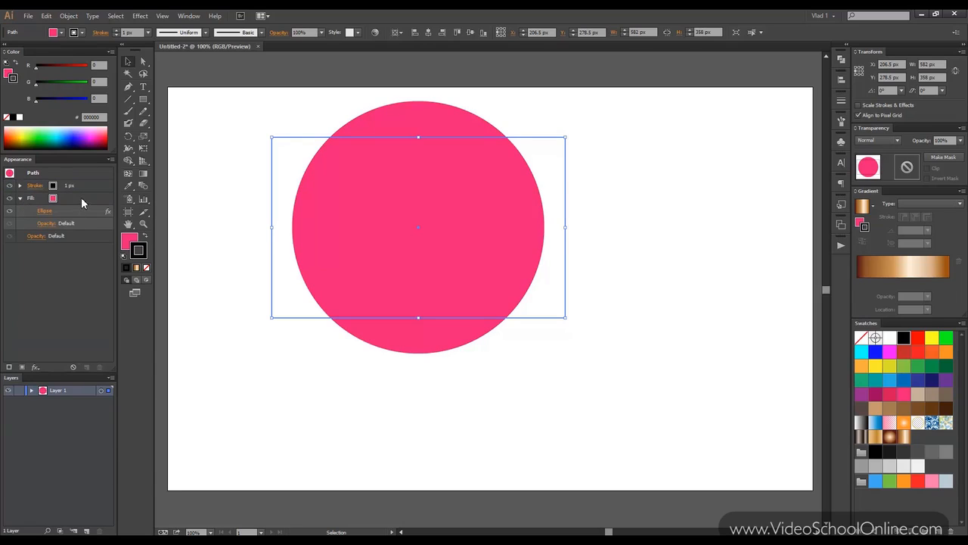
click(222, 154)
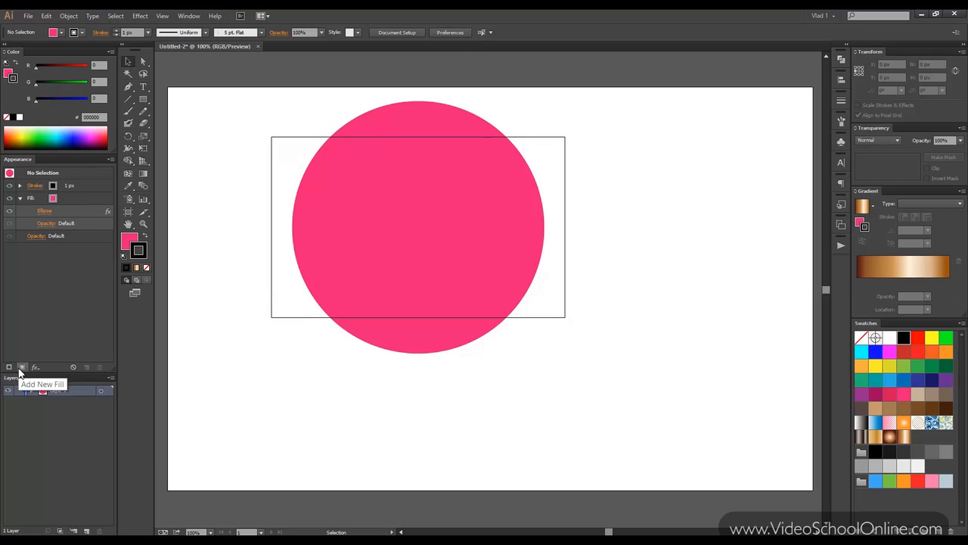
Try to add a second fill above the pink one and color it yellow with nothing selected.
click(22, 367)
drag(75, 191, 71, 216)
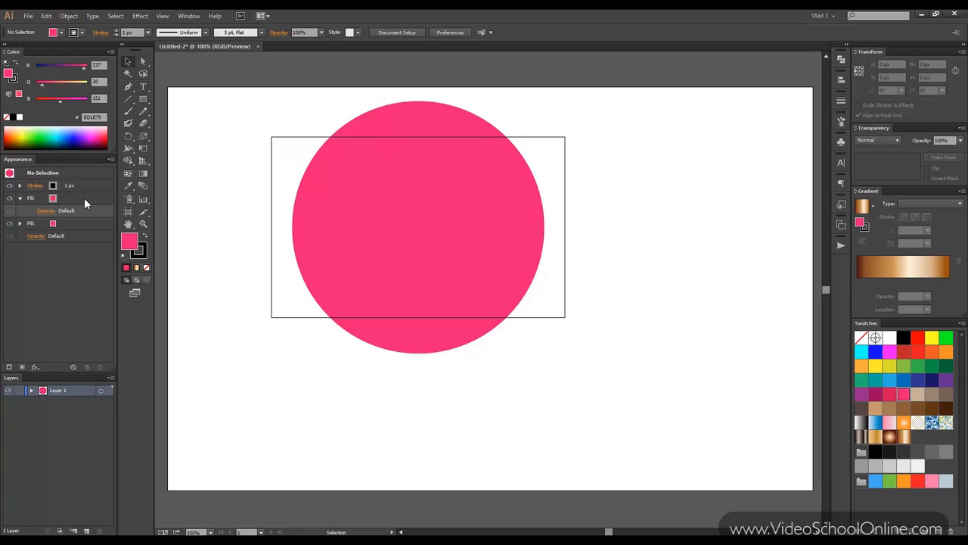
click(84, 200)
click(876, 366)
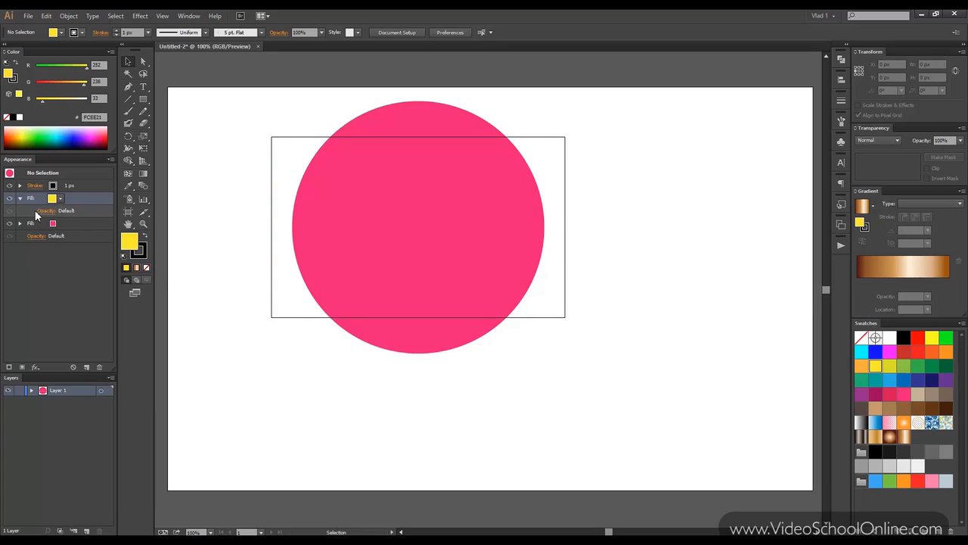
Select the pink object, add a second fill above the existing one and color it yellow (FCEE21).
click(421, 168)
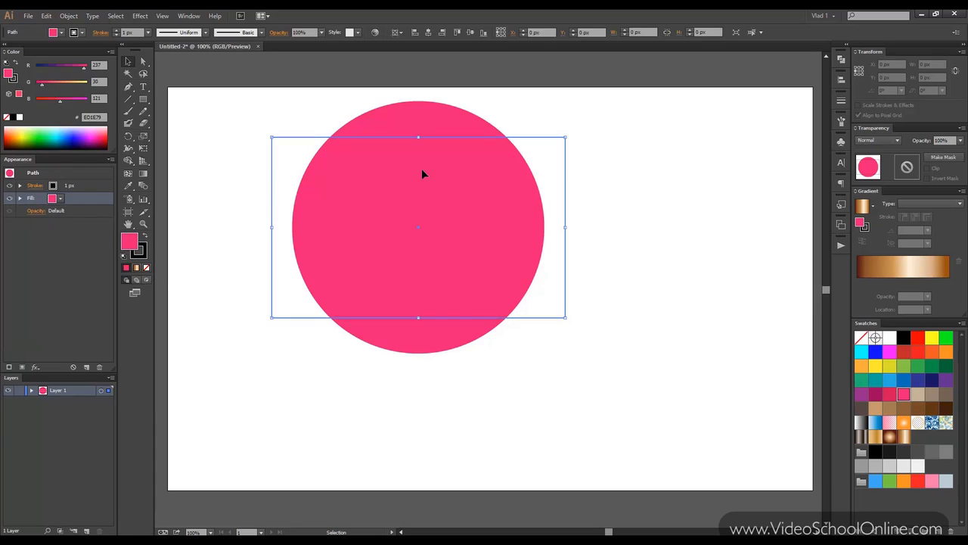
click(21, 367)
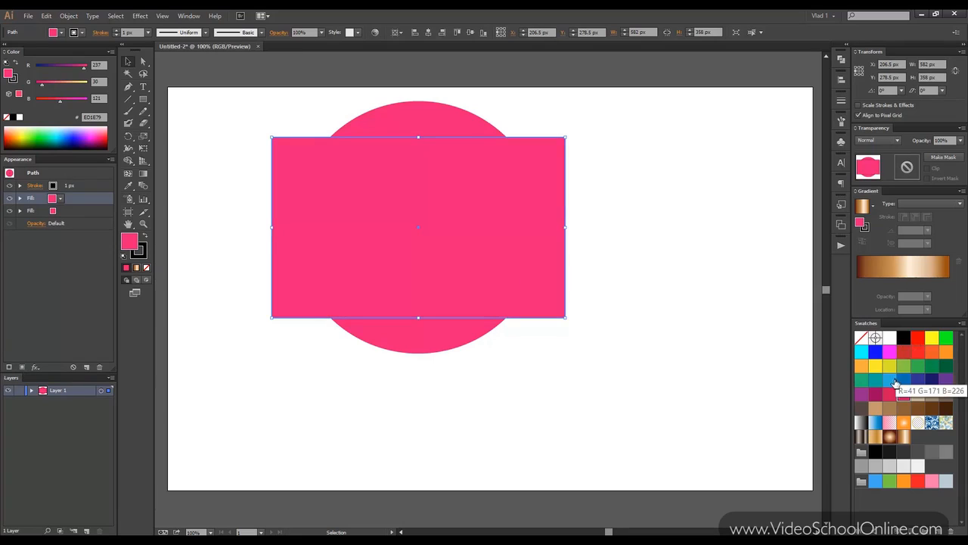
drag(875, 365, 430, 220)
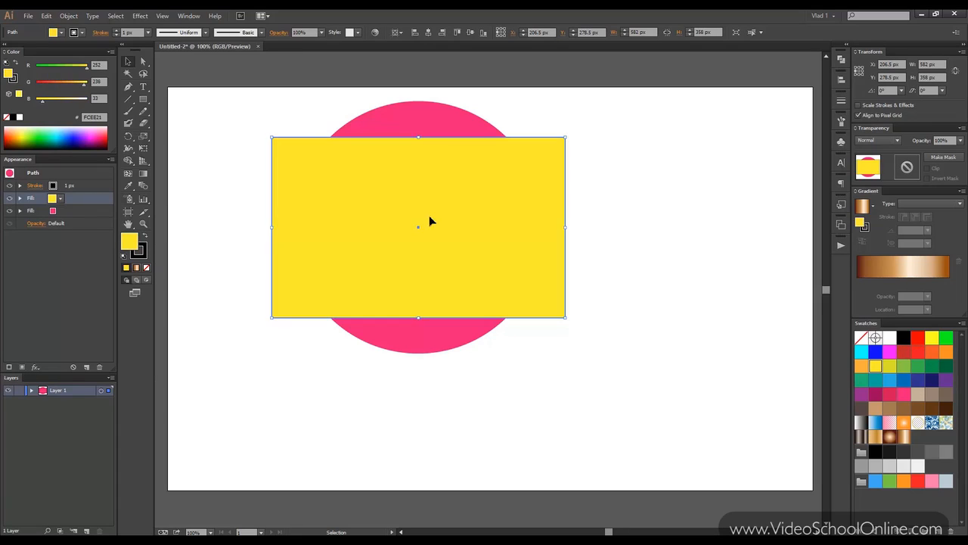
Reselect the two-fill object, try moving it toward the right side of the artboard, and undo the move.
click(214, 147)
click(454, 147)
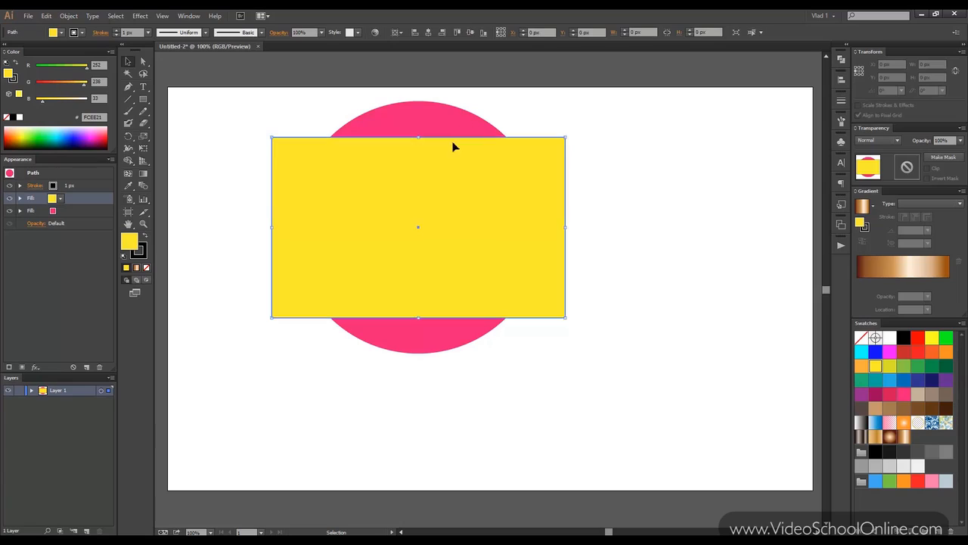
drag(453, 147, 691, 178)
key(ctrl+z)
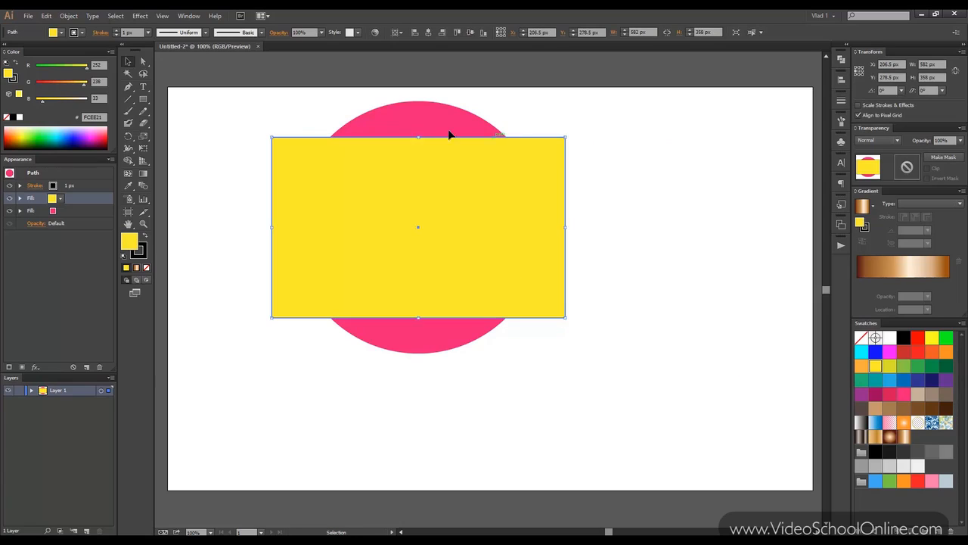
Move the two-fill object slightly right and down, to about X 247.5 px and Y 326.5 px, and deselect it.
mouse_move(407, 195)
mouse_down()
mouse_move(434, 226)
mouse_move(391, 189)
mouse_move(406, 213)
mouse_up()
click(278, 114)
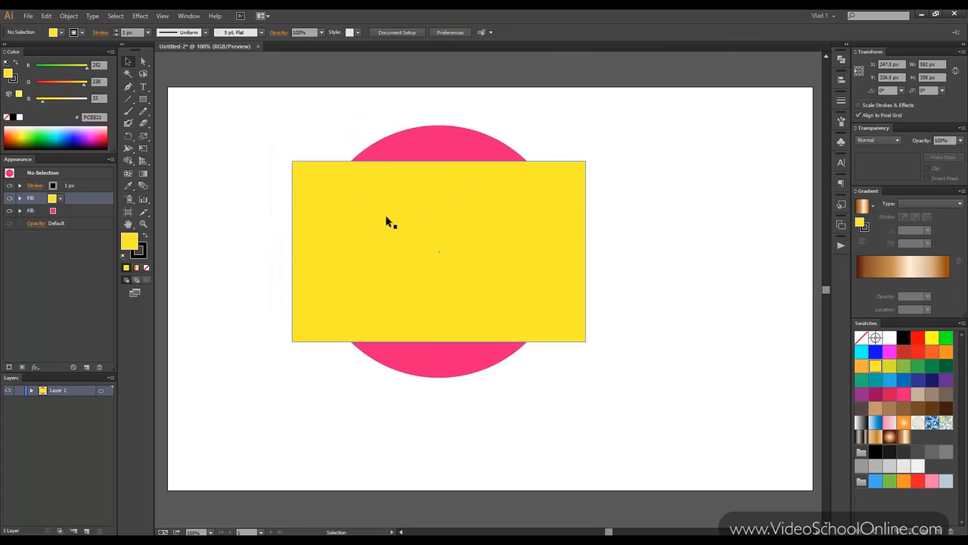
click(391, 219)
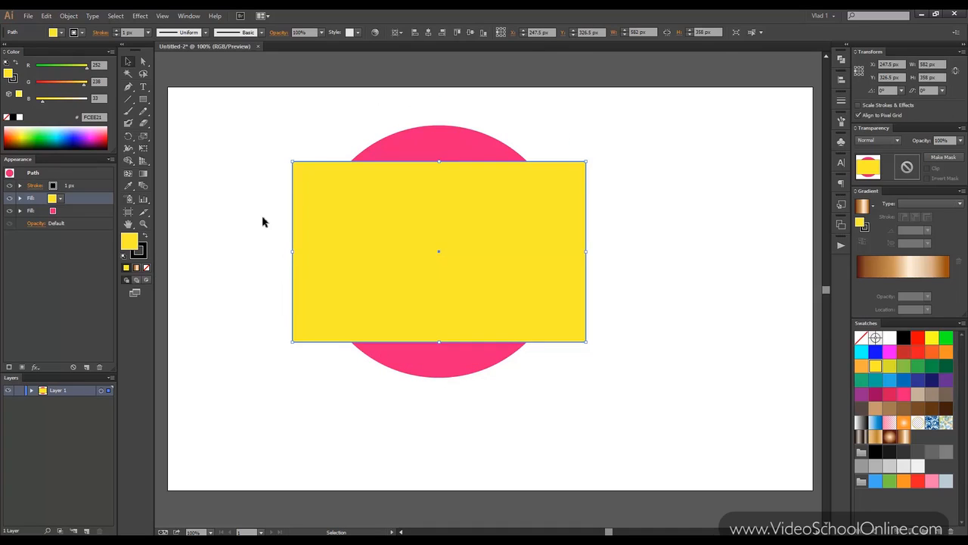
click(161, 225)
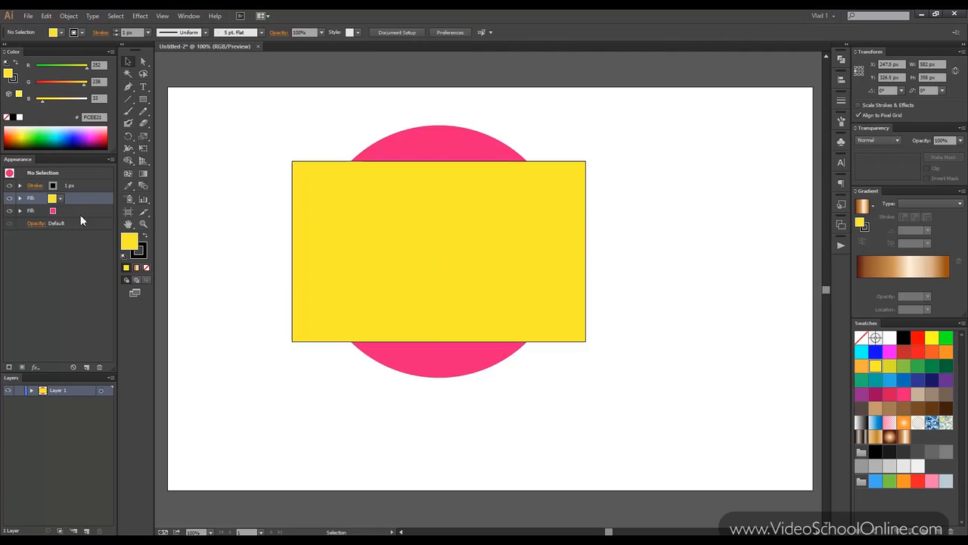
Edit the Ellipse effect on the selected object's pink fill and change its shape to Rounded Rectangle.
click(21, 210)
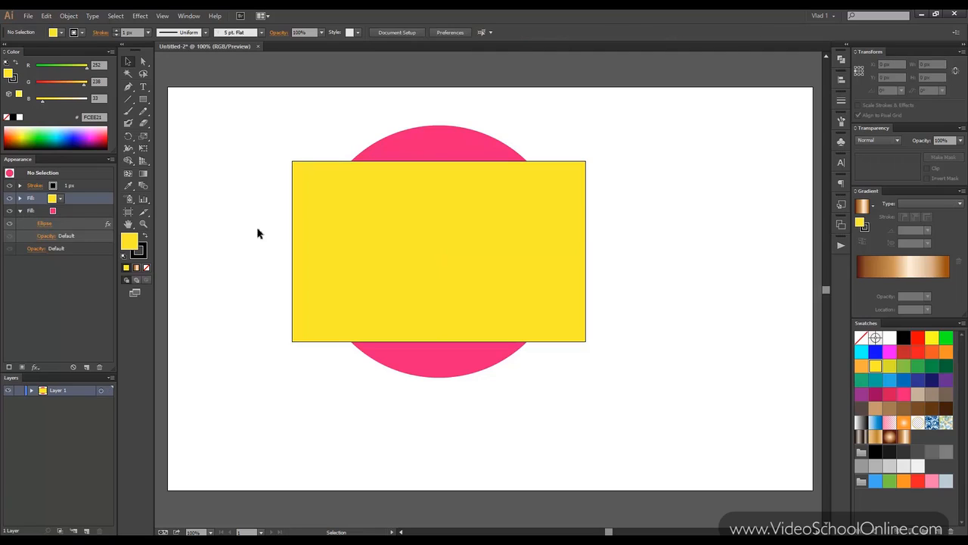
click(318, 227)
click(51, 224)
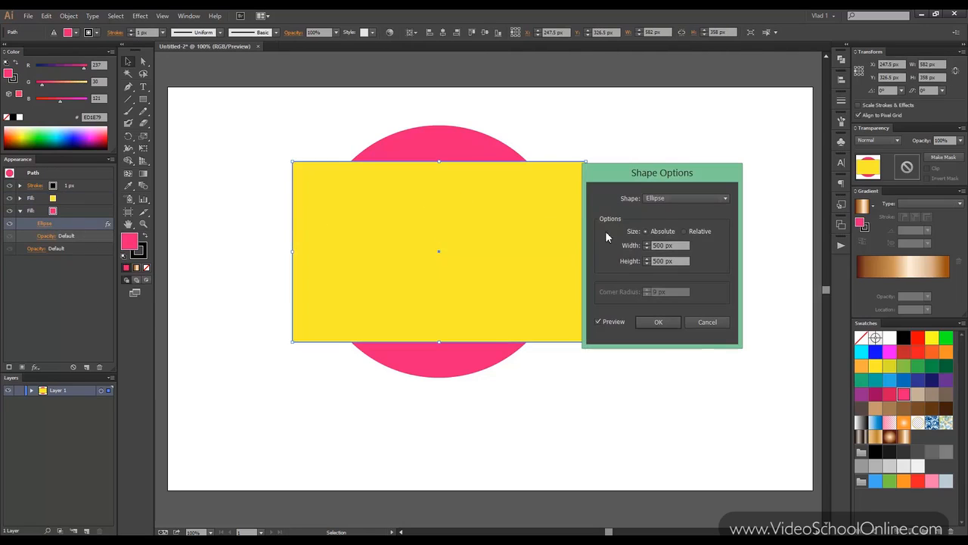
click(691, 198)
click(693, 222)
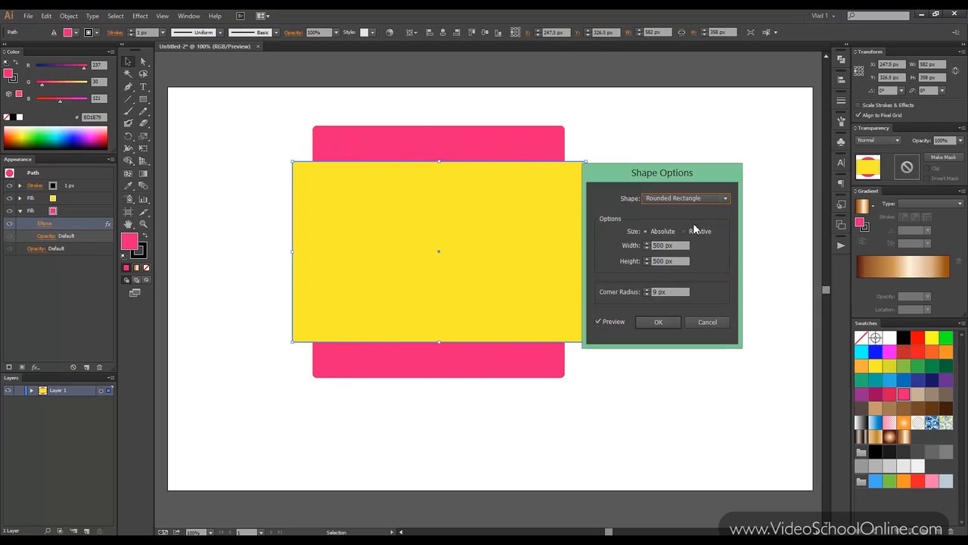
Increase the corner radius of the pink fill's Rounded Rectangle effect and apply the shape options.
click(646, 290)
click(646, 290)
click(647, 289)
click(646, 290)
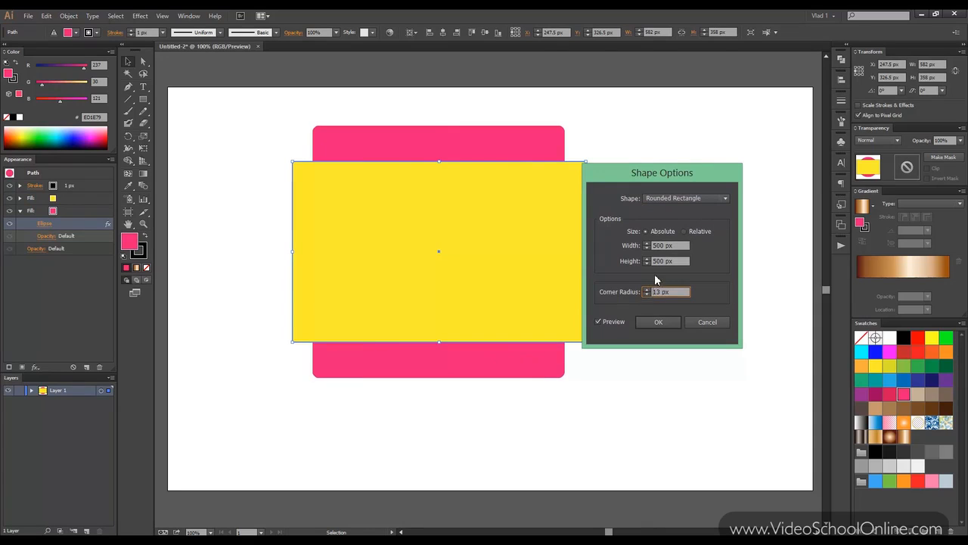
click(647, 288)
click(647, 289)
click(660, 322)
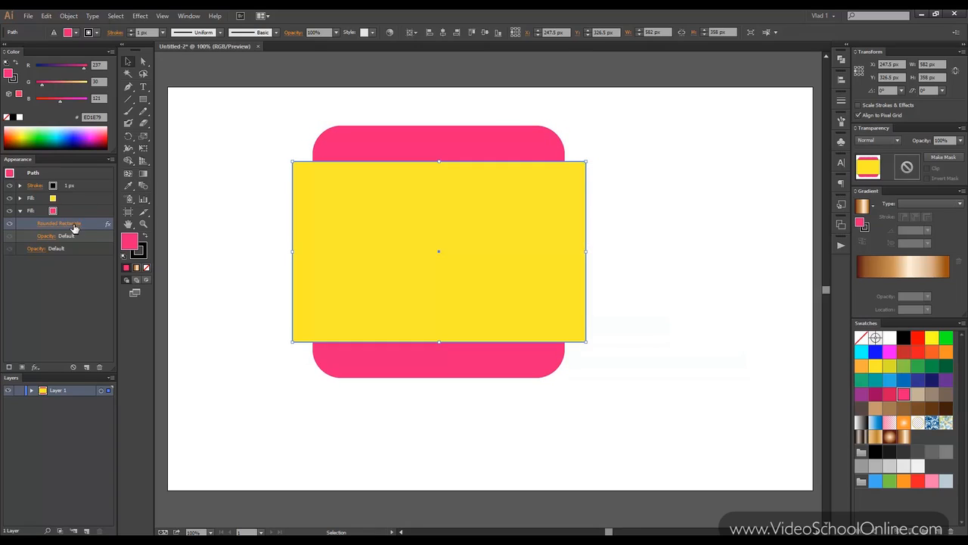
Delete the Rounded Rectangle effect and the yellow fill from the object, and deselect it.
drag(96, 226, 99, 369)
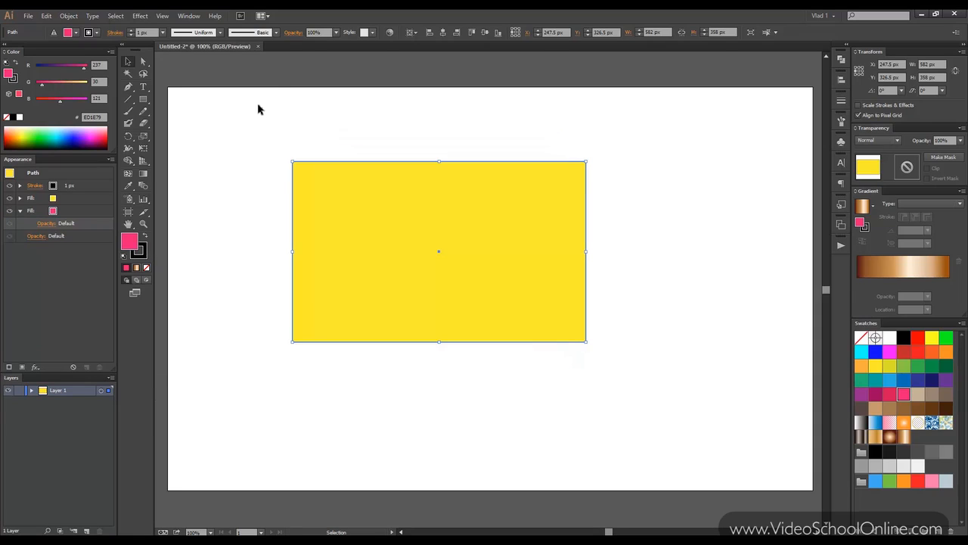
drag(83, 199, 100, 369)
click(251, 153)
Apply a Free Distort effect to the pink rectangle, pulling its upper-right corner outward and up.
click(338, 208)
click(140, 15)
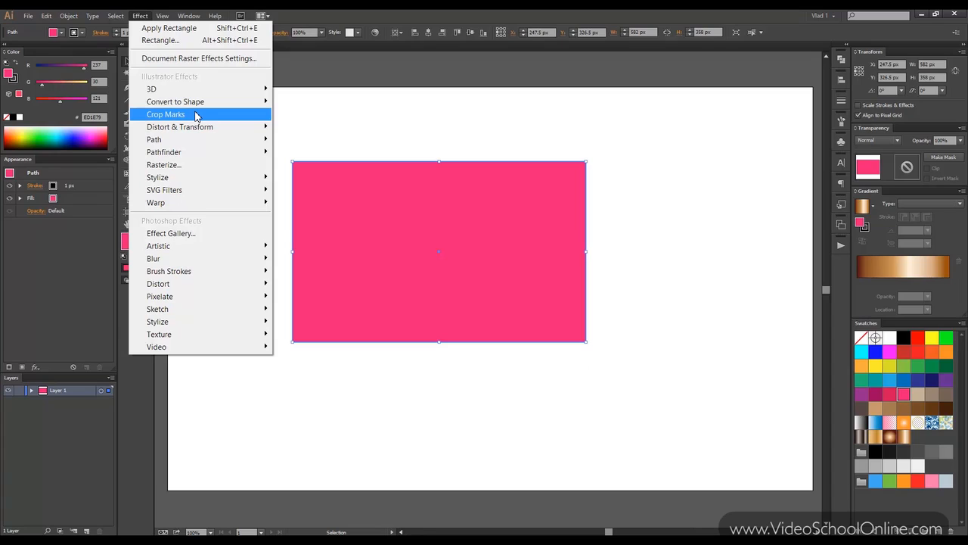
mouse_move(217, 134)
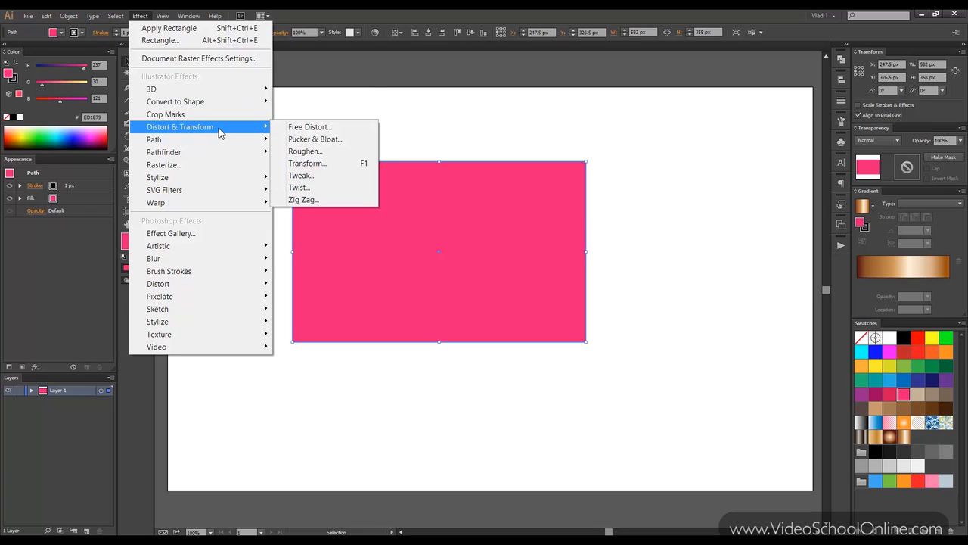
click(318, 127)
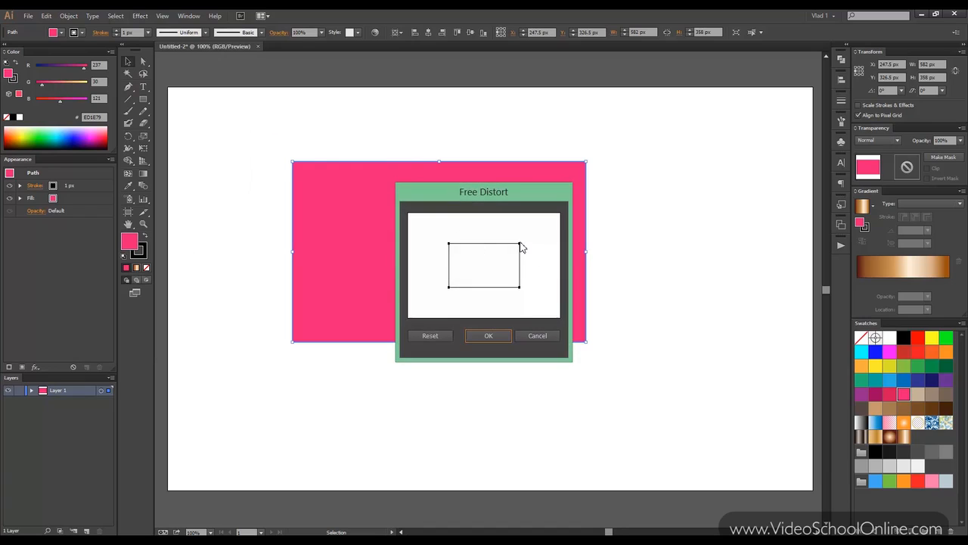
drag(520, 243, 532, 231)
click(492, 335)
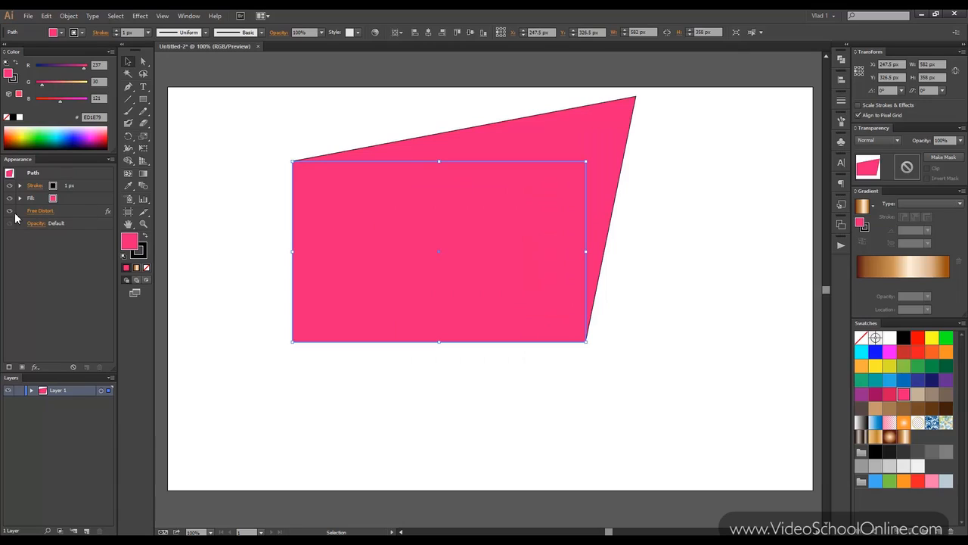
Toggle the Free Distort effect's visibility to compare the shape with and without it, and delete the effect.
click(141, 63)
click(10, 215)
click(11, 214)
click(11, 215)
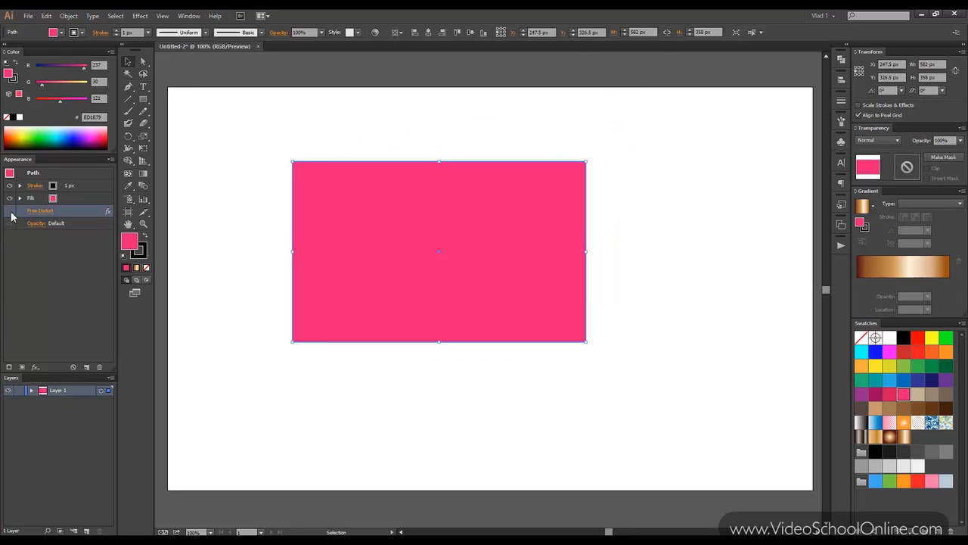
click(10, 215)
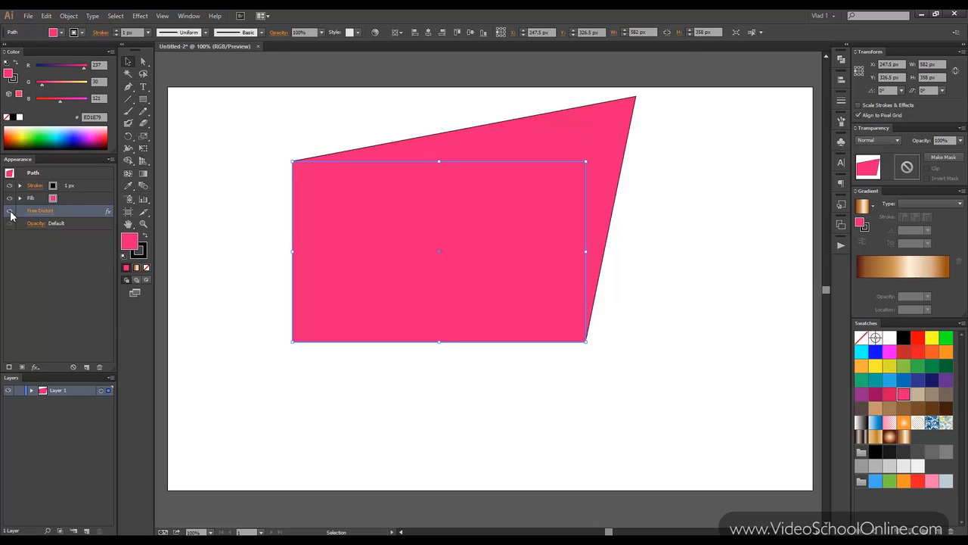
click(11, 215)
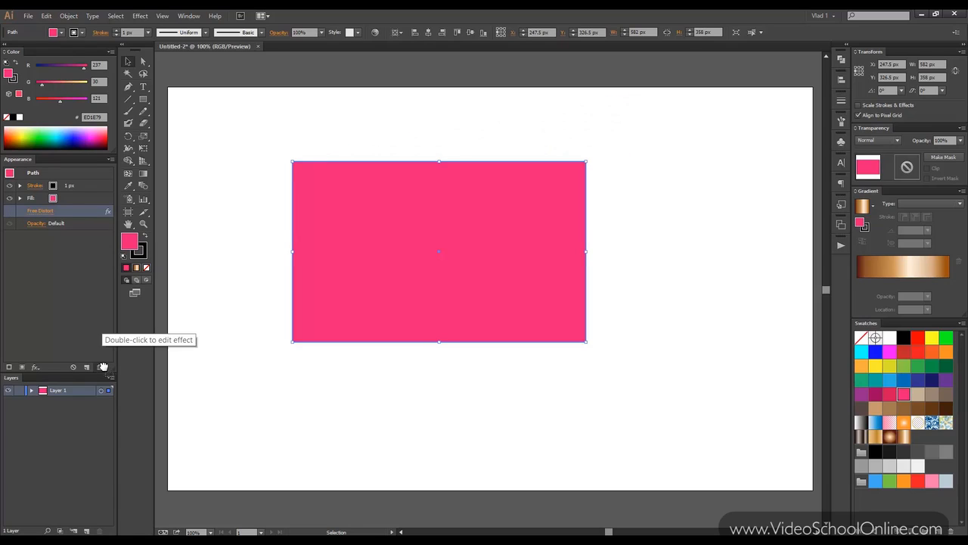
click(99, 367)
Preview a Pucker & Bloat effect of -71% on the rectangle and cancel it.
click(139, 16)
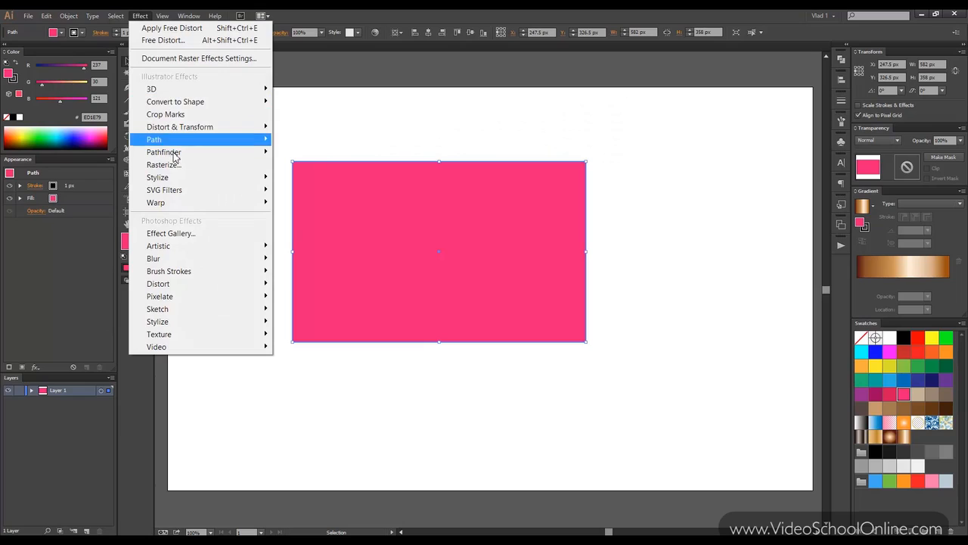
mouse_move(191, 128)
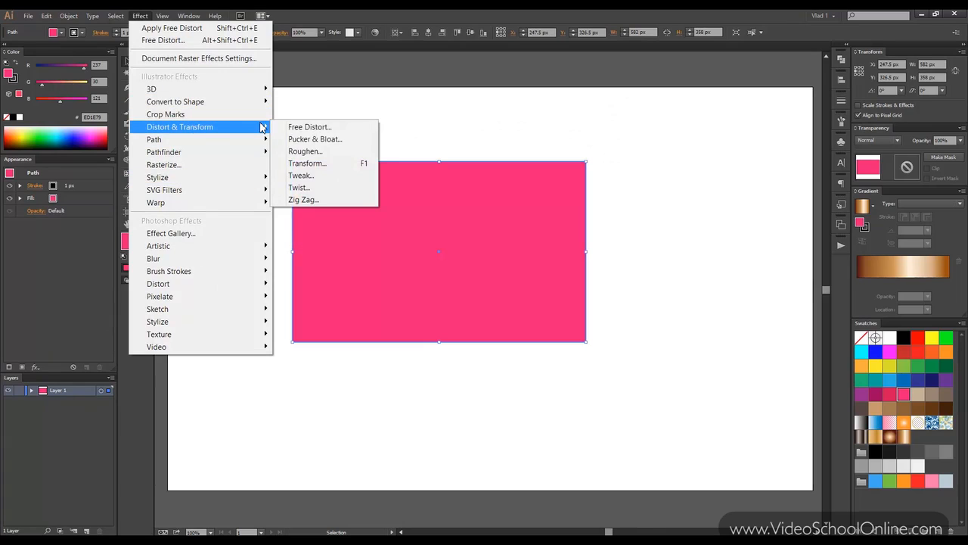
click(330, 141)
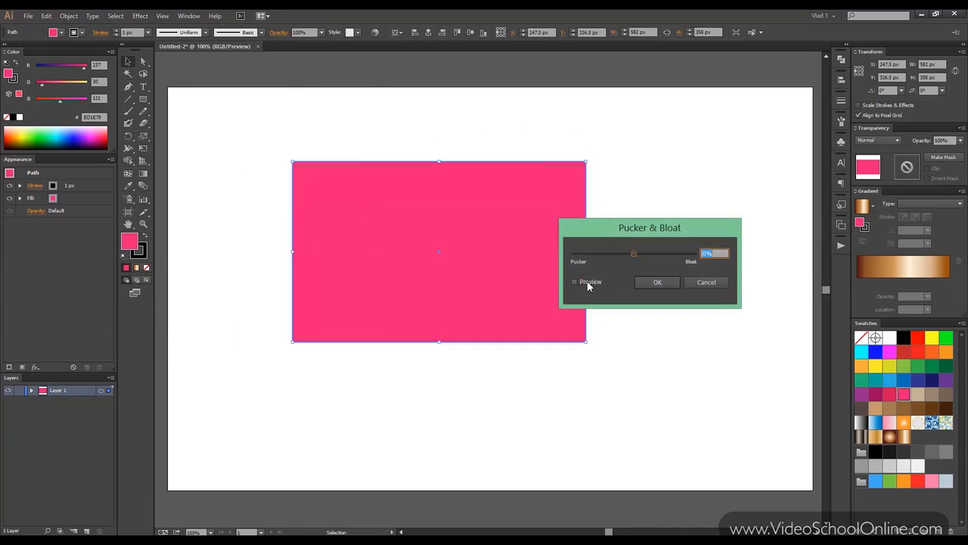
click(575, 281)
drag(633, 252, 612, 252)
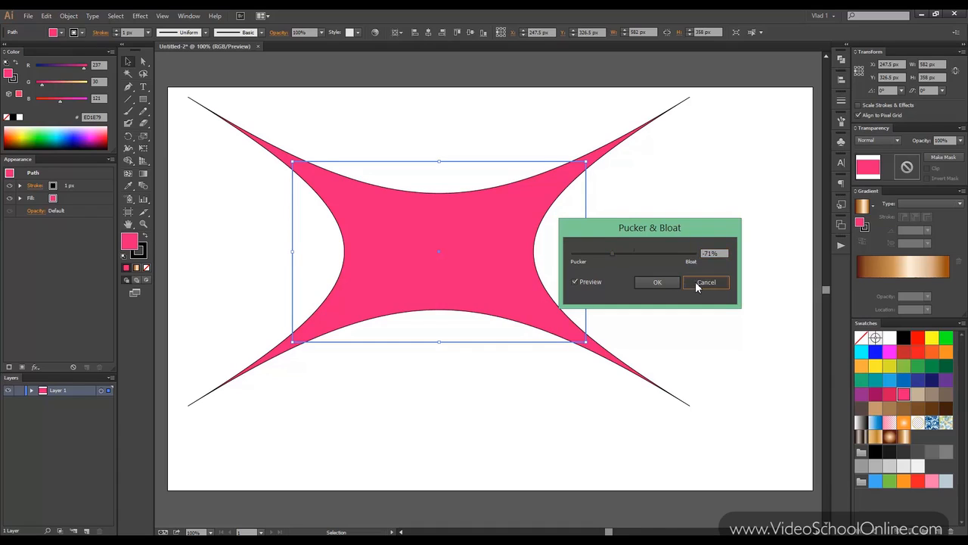
click(695, 282)
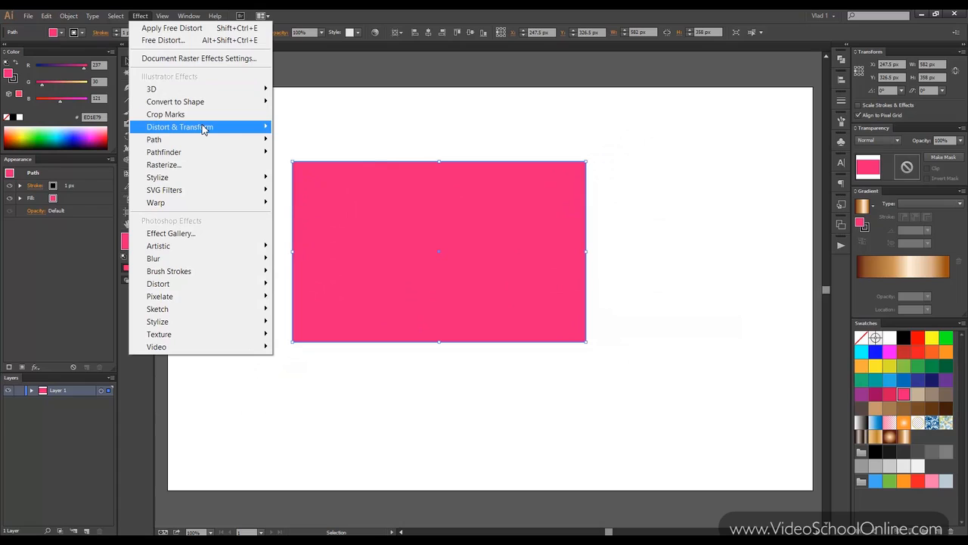
Preview a Roughen effect on the rectangle with an absolute size of 14 px, detail 9 per inch and corner points.
mouse_move(205, 126)
click(312, 152)
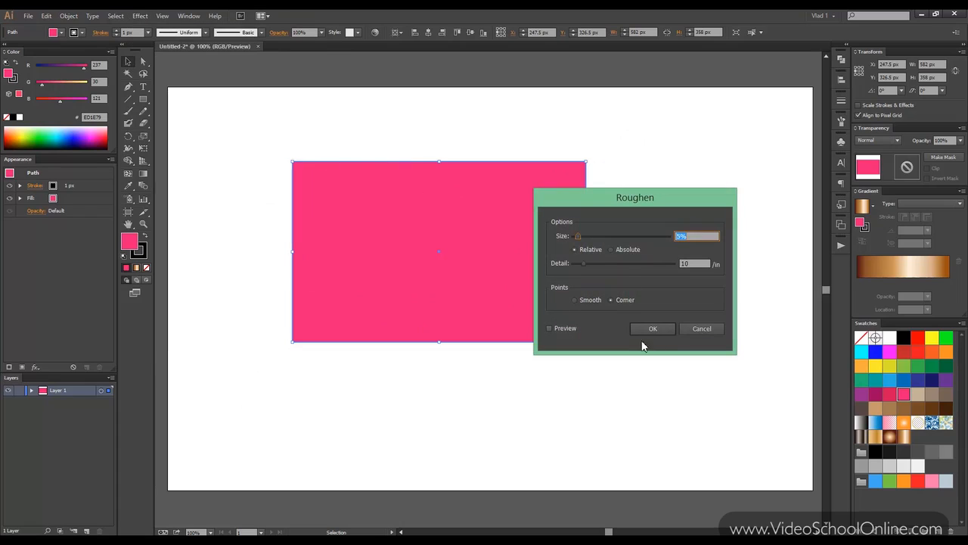
click(563, 328)
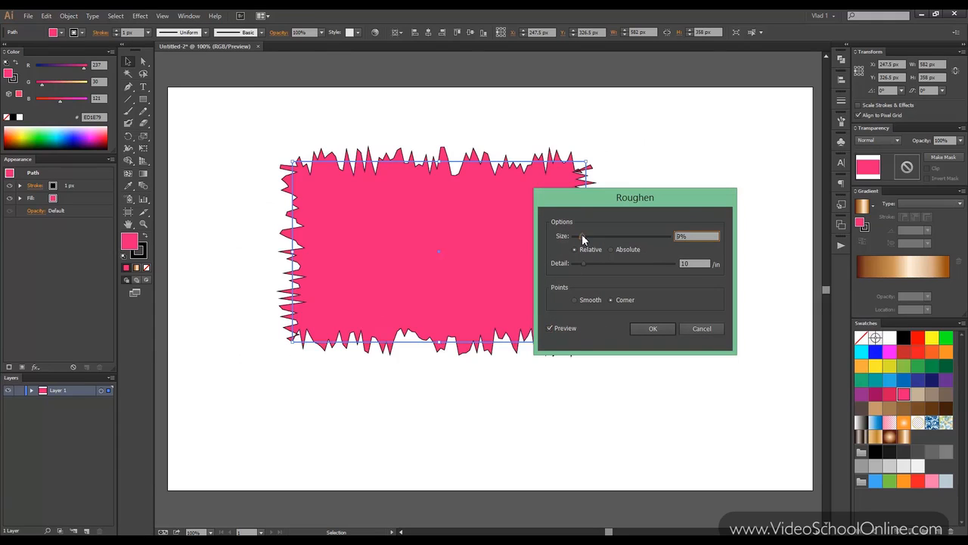
drag(582, 235, 588, 238)
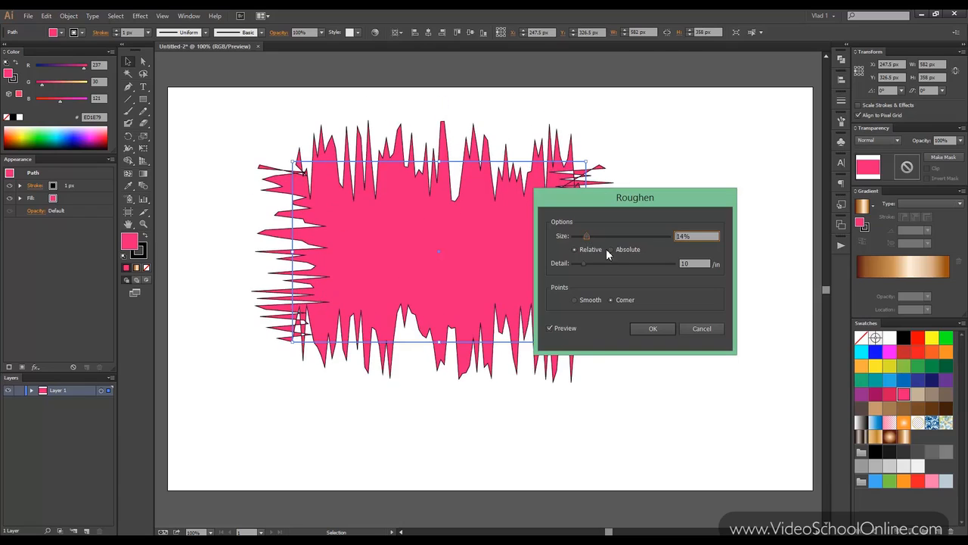
click(610, 249)
mouse_move(587, 263)
mouse_down()
mouse_move(608, 263)
mouse_move(583, 263)
mouse_up()
click(583, 300)
click(611, 299)
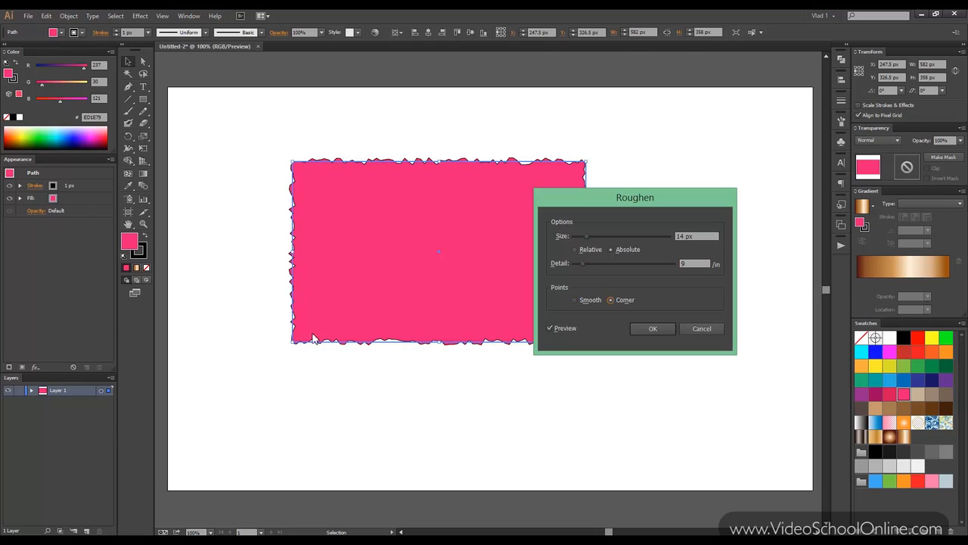
Switch the Roughen points to Smooth and lower the detail to 1 per inch.
click(575, 299)
double_click(690, 263)
text(14)
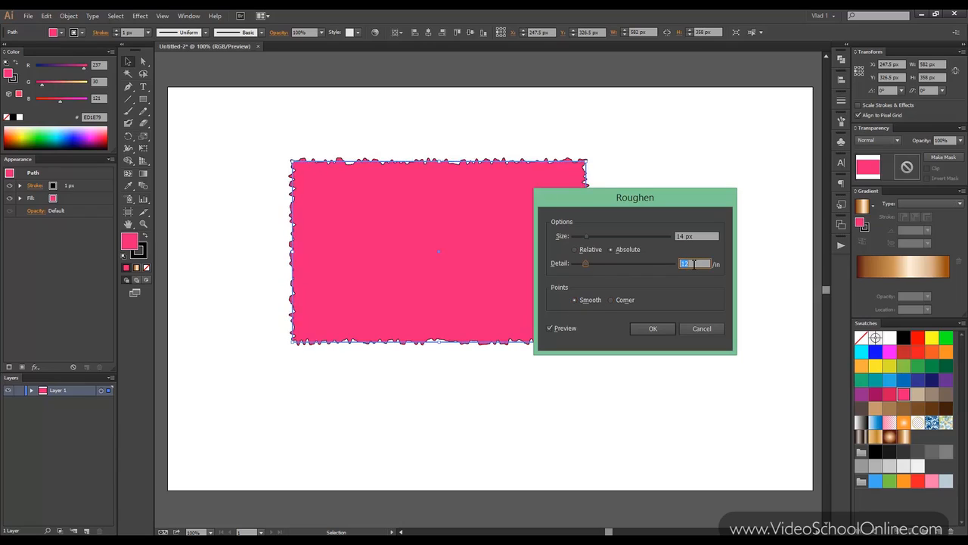
key(Down)
key(Down)
key(Down)
key(Down)
key(Down)
key(Down)
key(Down)
key(Down)
key(Down)
key(Down)
key(Down)
key(Down)
key(Down)
key(Down)
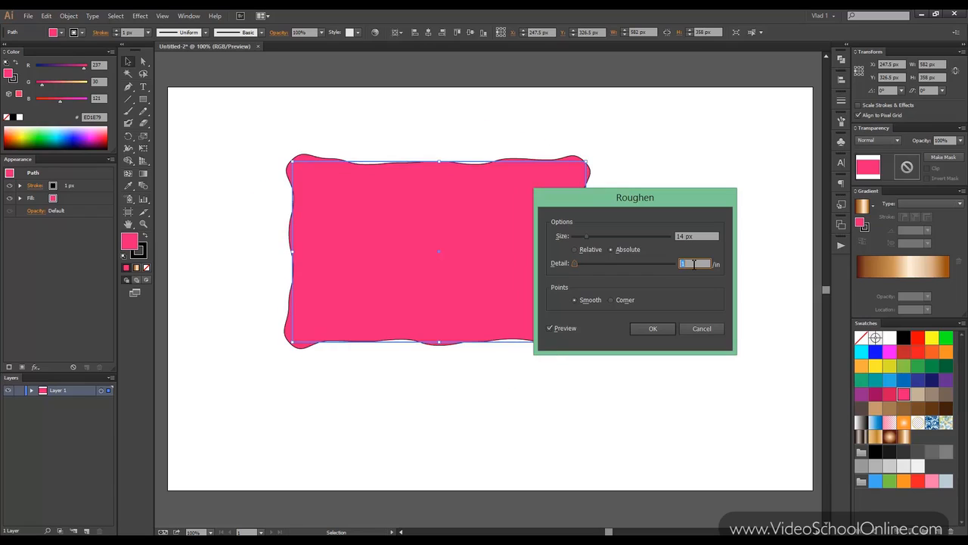
Preview the Roughen effect at a size of 52 px and cancel the effect.
drag(608, 239, 627, 245)
text(1)
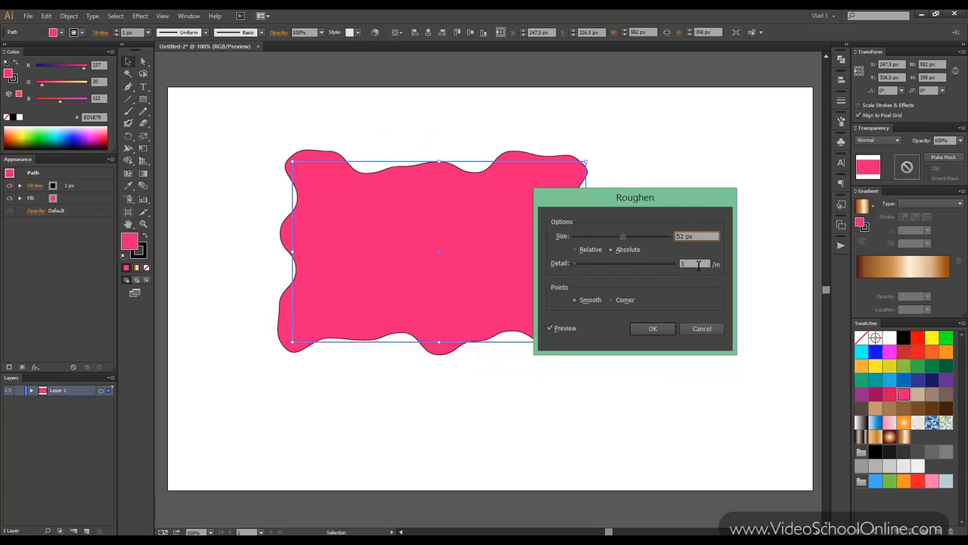
click(698, 327)
click(140, 16)
mouse_move(195, 128)
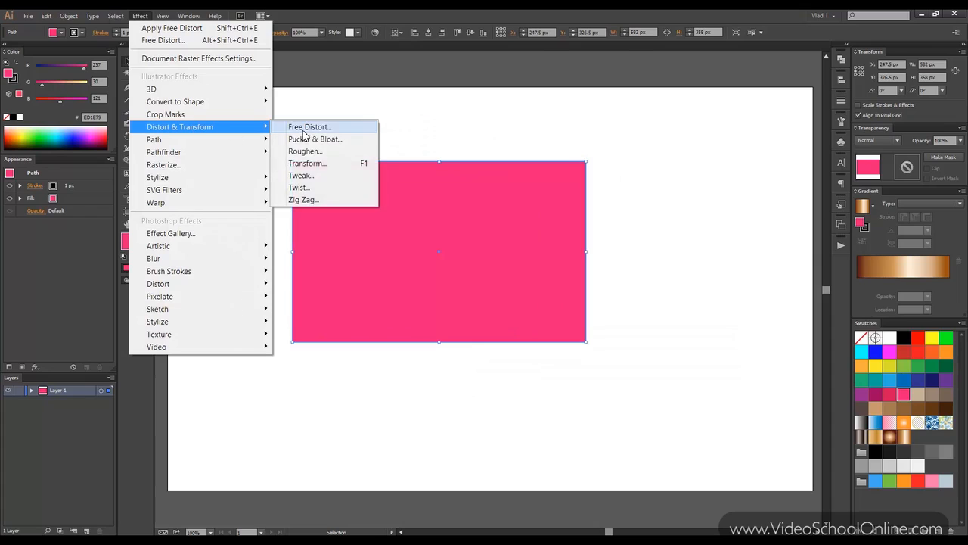
click(310, 163)
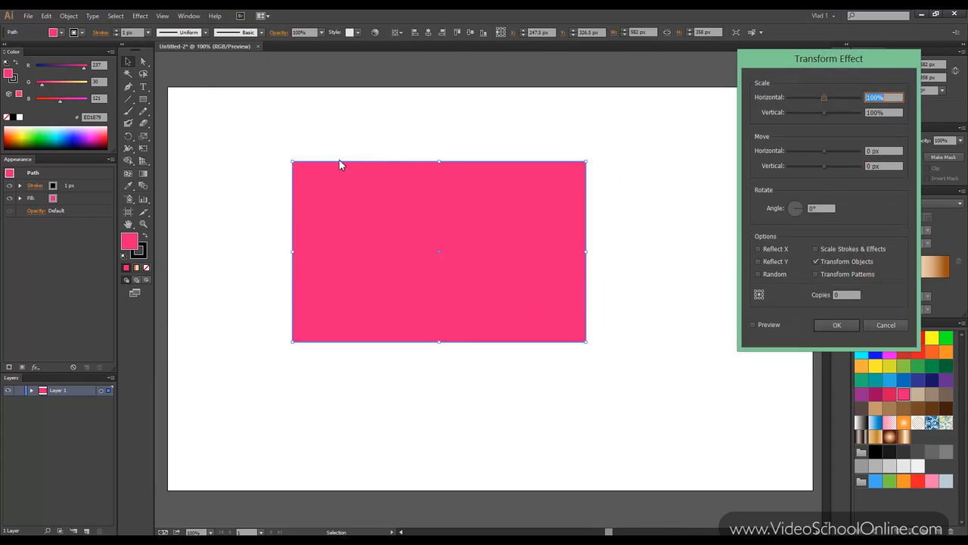
click(884, 322)
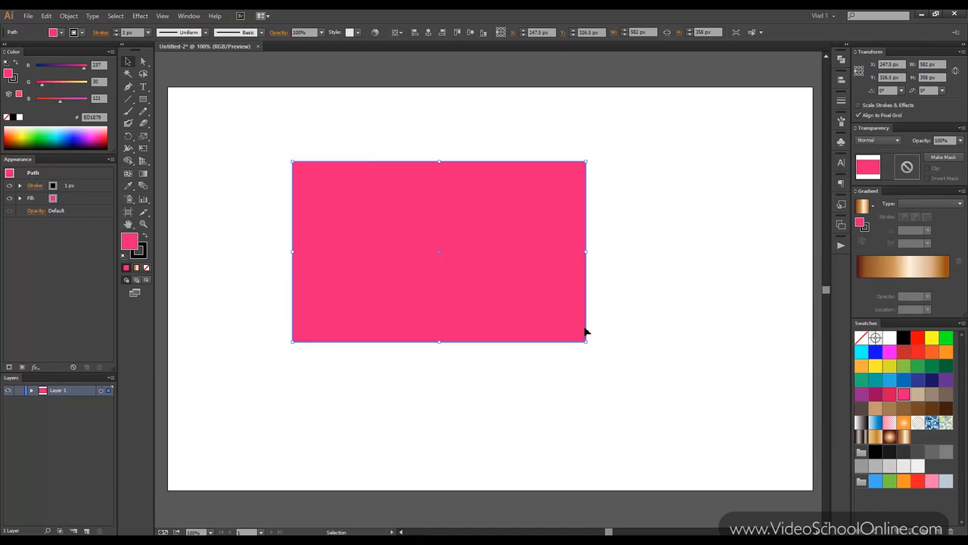
Shrink the rectangle to about 61 × 58 px and preview a Transform effect with 4 copies moved 82 px horizontally.
drag(586, 341, 285, 162)
click(140, 16)
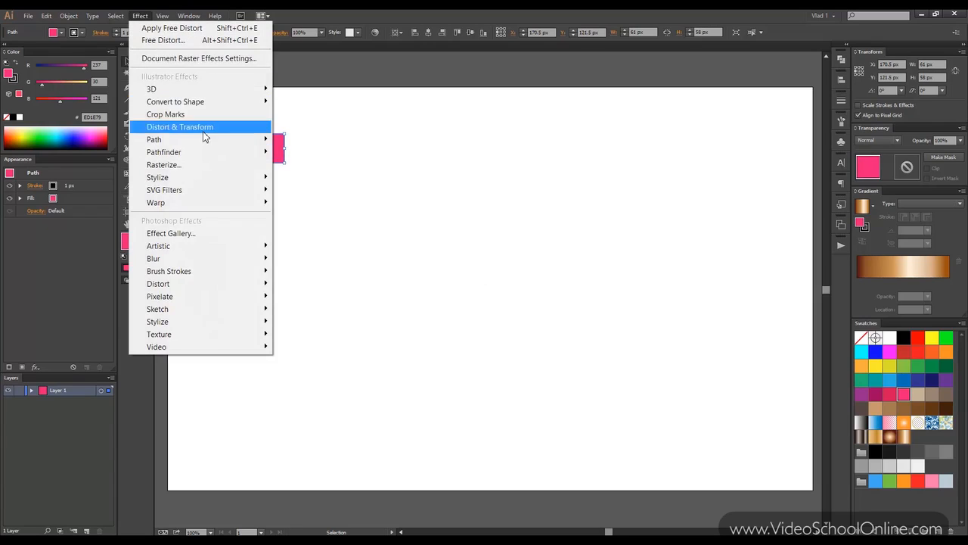
mouse_move(223, 134)
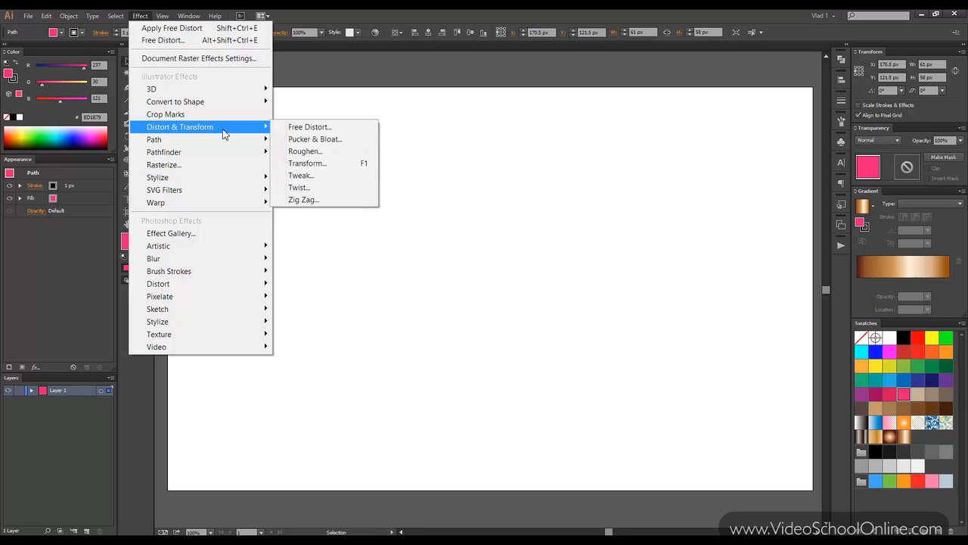
click(330, 163)
drag(779, 68, 566, 99)
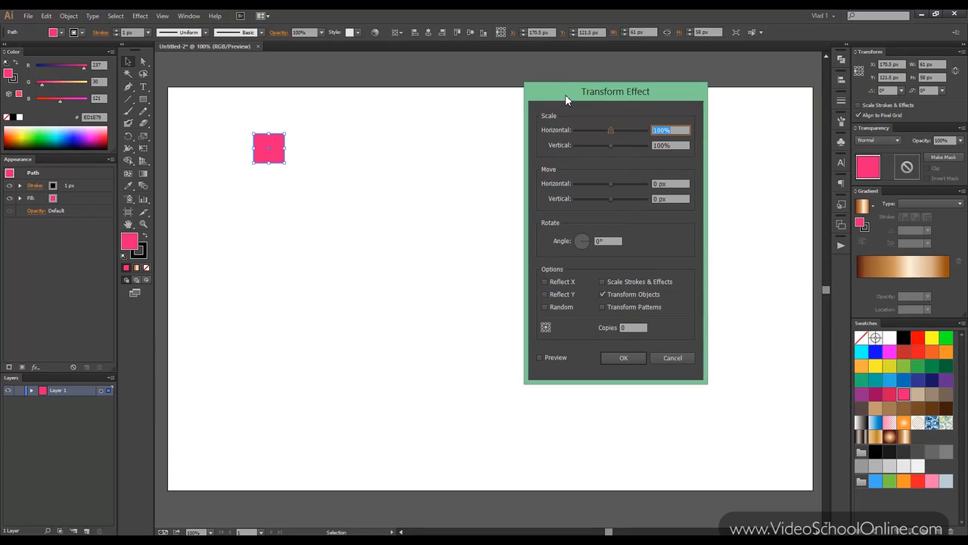
click(540, 357)
drag(596, 93, 574, 99)
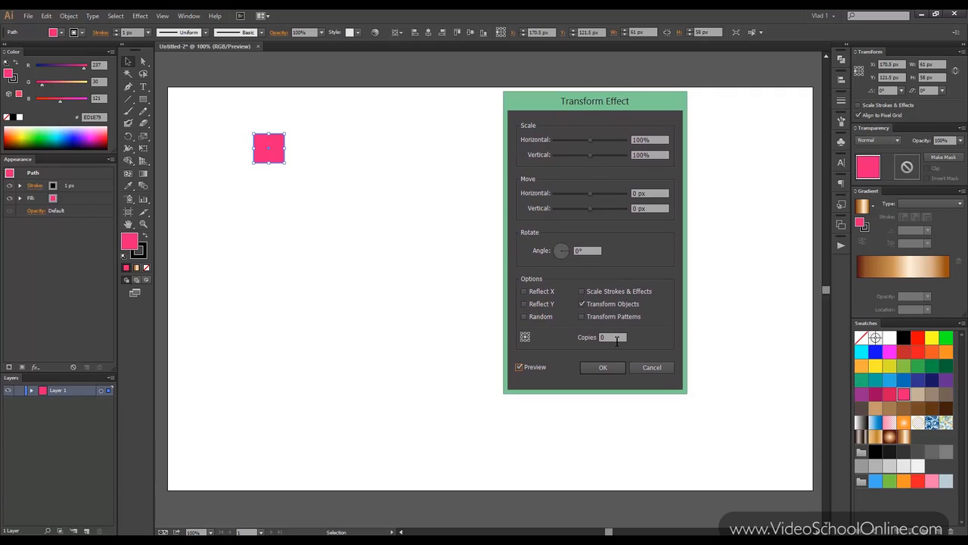
double_click(617, 337)
drag(590, 192, 619, 193)
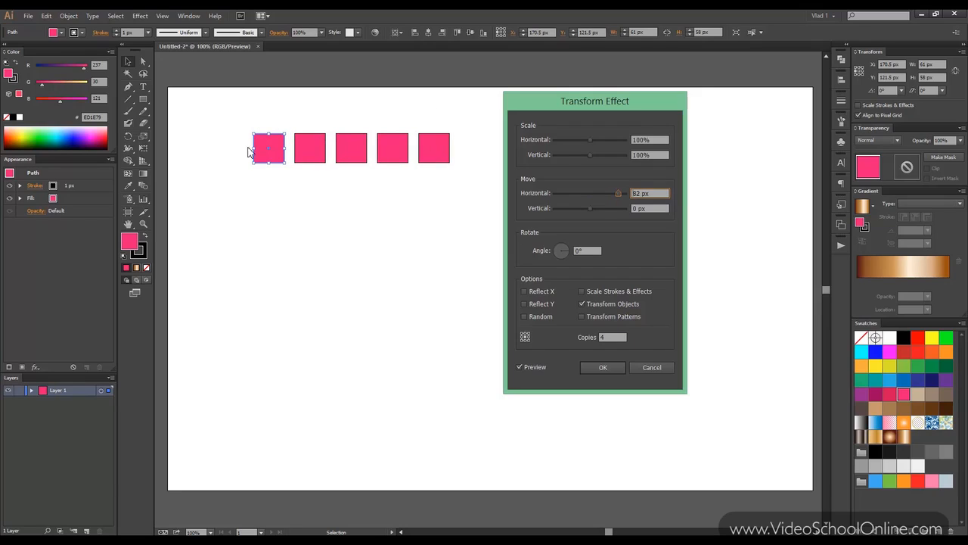
Try various copy counts up to 12 in the Transform effect and settle on 5 copies.
double_click(607, 338)
text(9)
scroll(614, 337, up, 3)
scroll(615, 337, down, 8)
scroll(614, 338, up, 4)
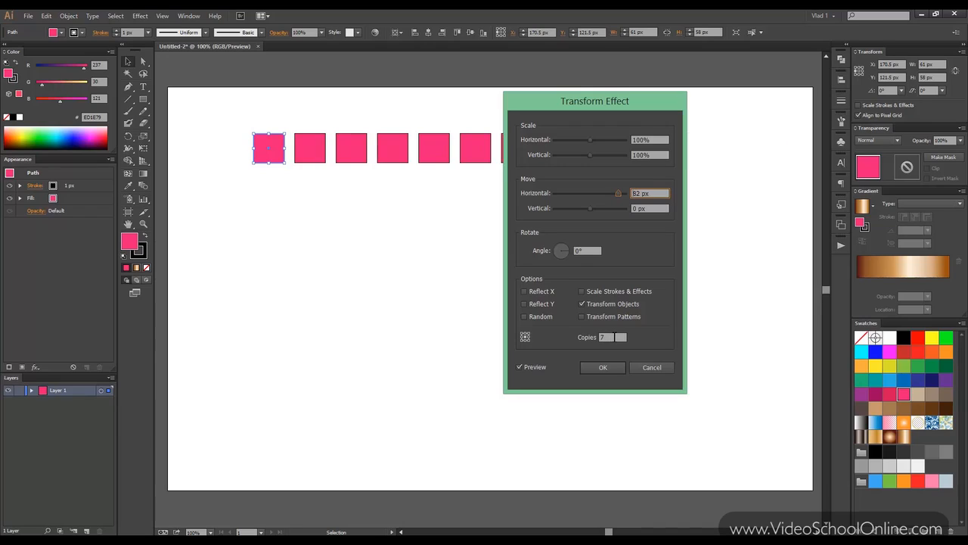
scroll(614, 337, down, 2)
scroll(615, 337, up, 8)
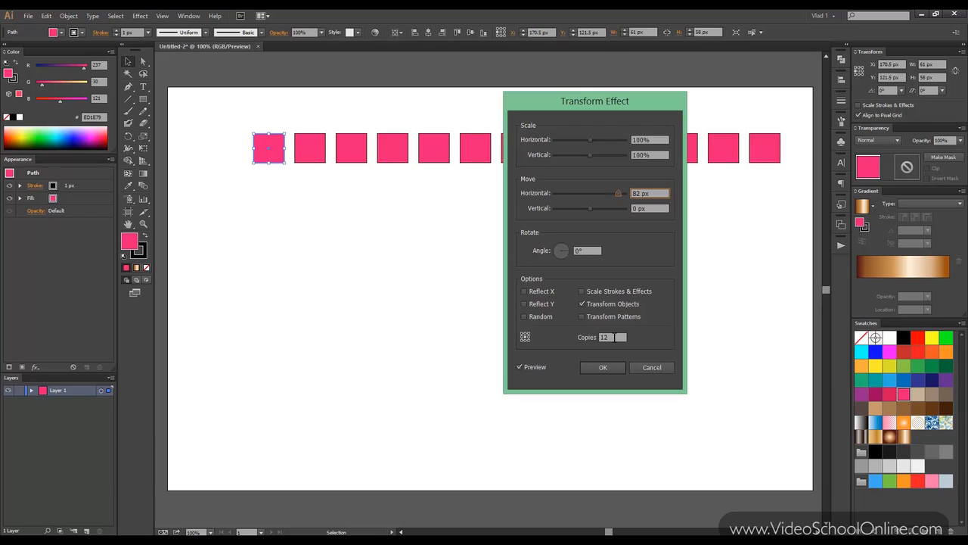
scroll(614, 337, down, 4)
scroll(614, 337, down, 1)
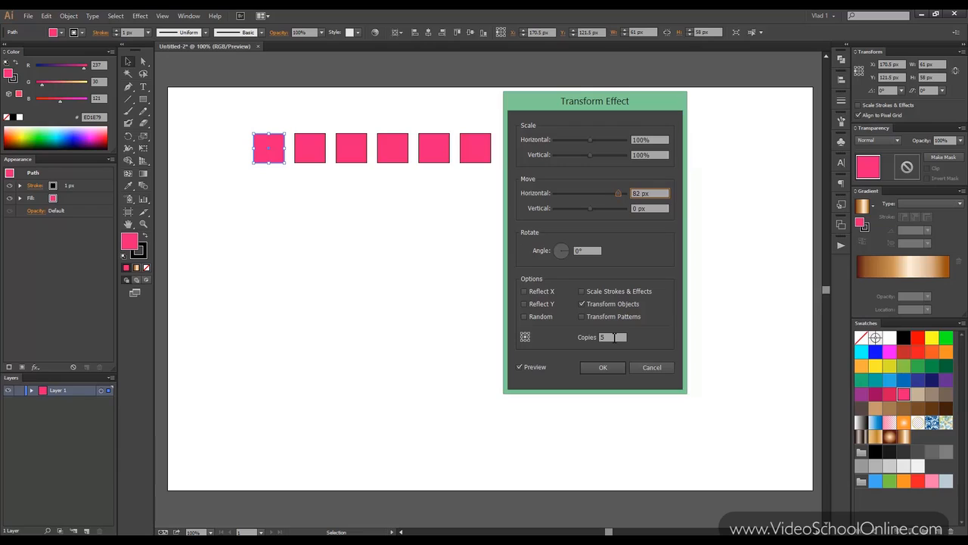
scroll(614, 338, up, 1)
scroll(614, 338, down, 2)
scroll(614, 338, up, 1)
Set the Transform effect's vertical move to 14 px.
drag(578, 105, 621, 104)
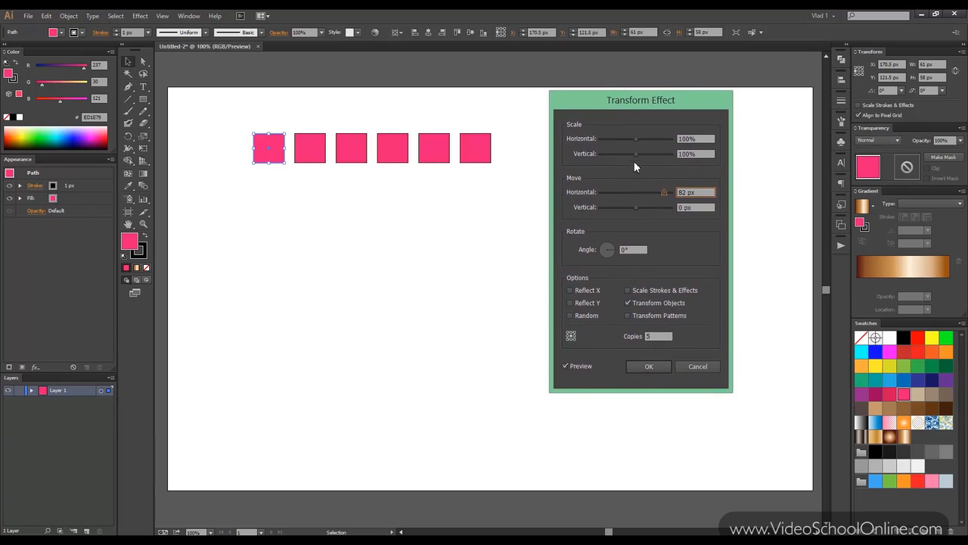
mouse_move(635, 206)
mouse_down()
mouse_move(658, 206)
mouse_move(641, 207)
mouse_up()
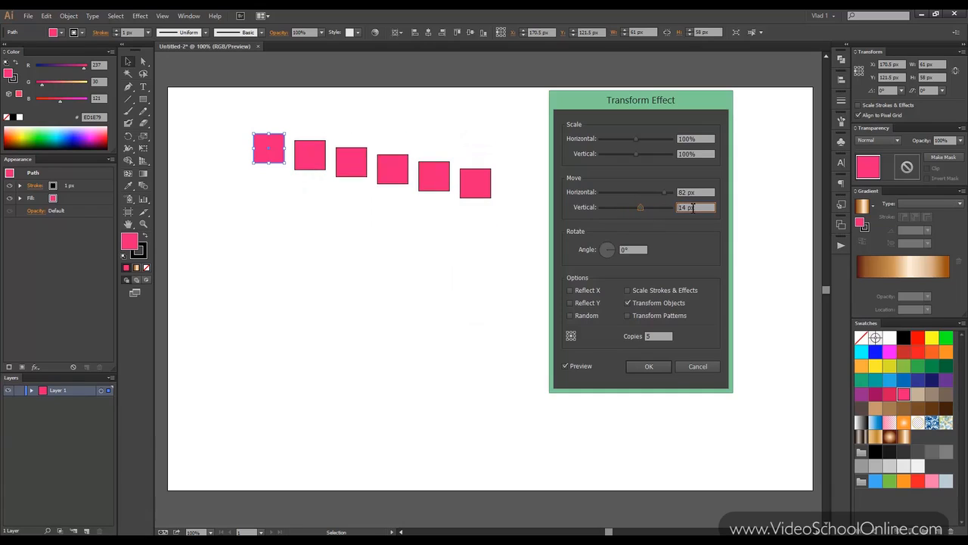
Reset the Transform effect's vertical move to 0 px and raise it gradually to 9 px.
double_click(695, 207)
text(0)
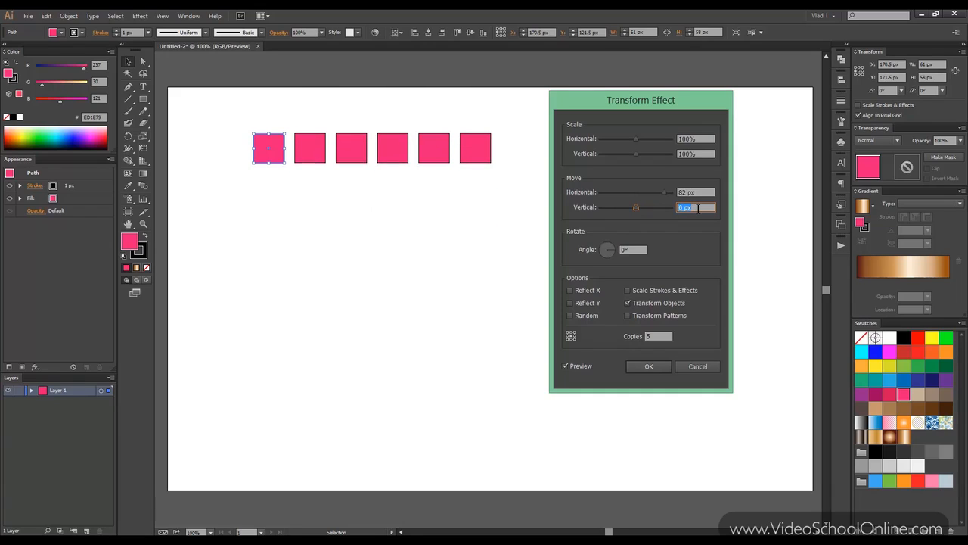
key(Up)
key(Up)
key(Up)
key(Up)
key(Up)
key(Up)
key(Up)
key(Up)
key(Up)
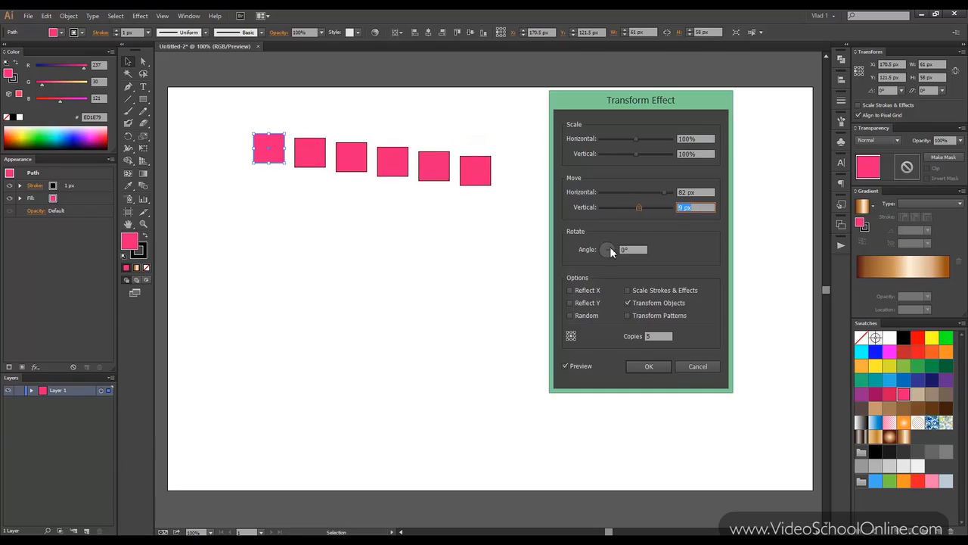
Rotate the Transform effect's copies by 34° and set the vertical move to 70 px.
drag(612, 249, 613, 245)
scroll(713, 208, down, 2)
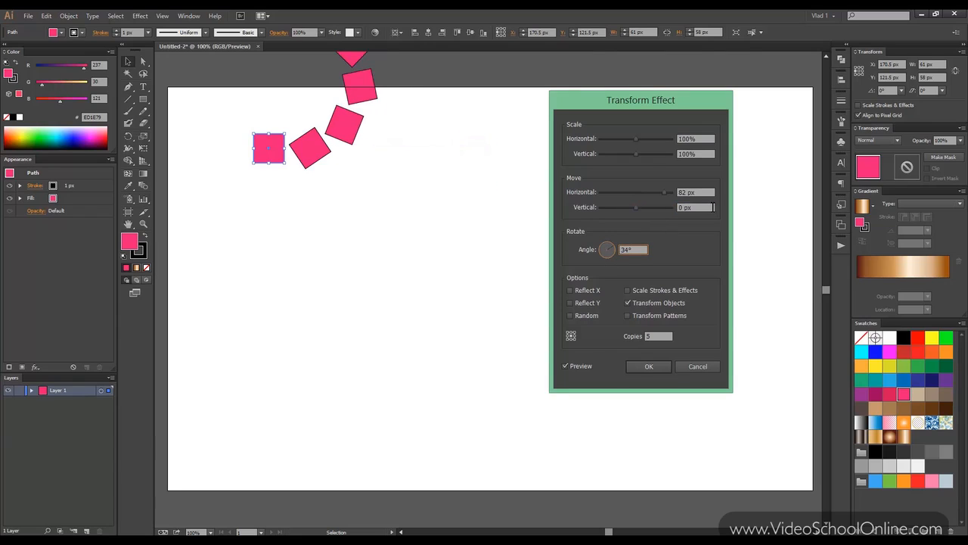
scroll(712, 208, up, 9)
scroll(712, 208, up, 1)
scroll(712, 208, down, 2)
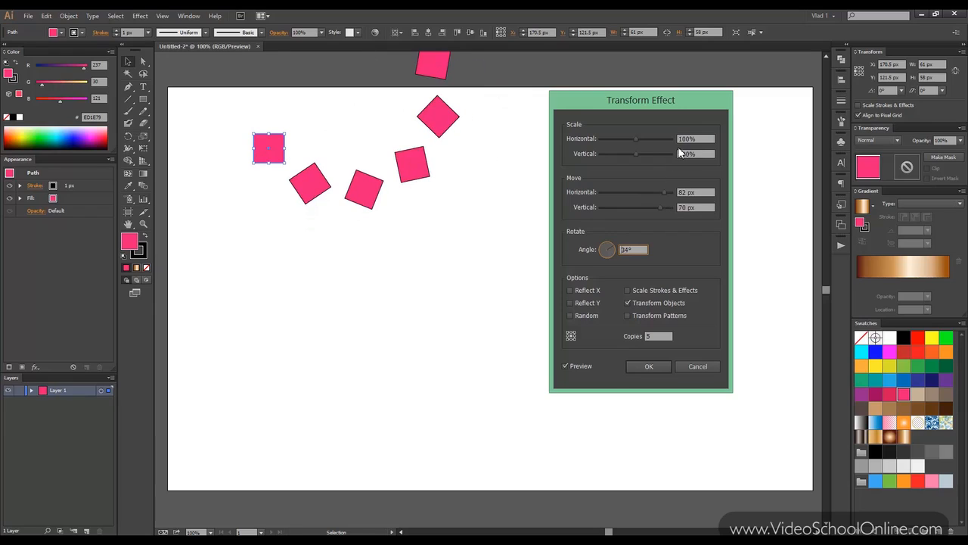
Scale the copies to 60% horizontally and 110% vertically, and raise the number of copies to 14.
scroll(712, 138, down, 3)
scroll(712, 138, down, 1)
scroll(709, 155, up, 1)
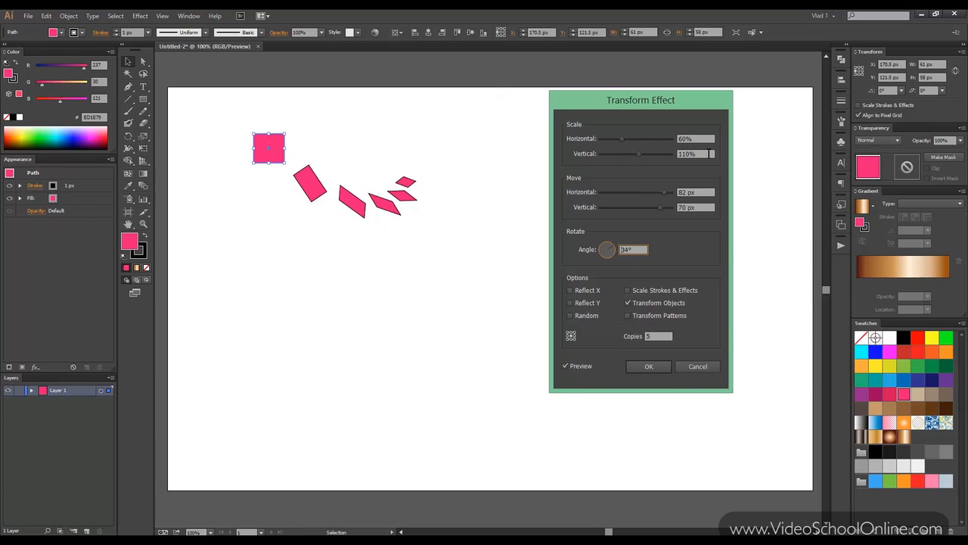
scroll(658, 338, up, 3)
scroll(658, 337, up, 3)
scroll(658, 337, up, 3)
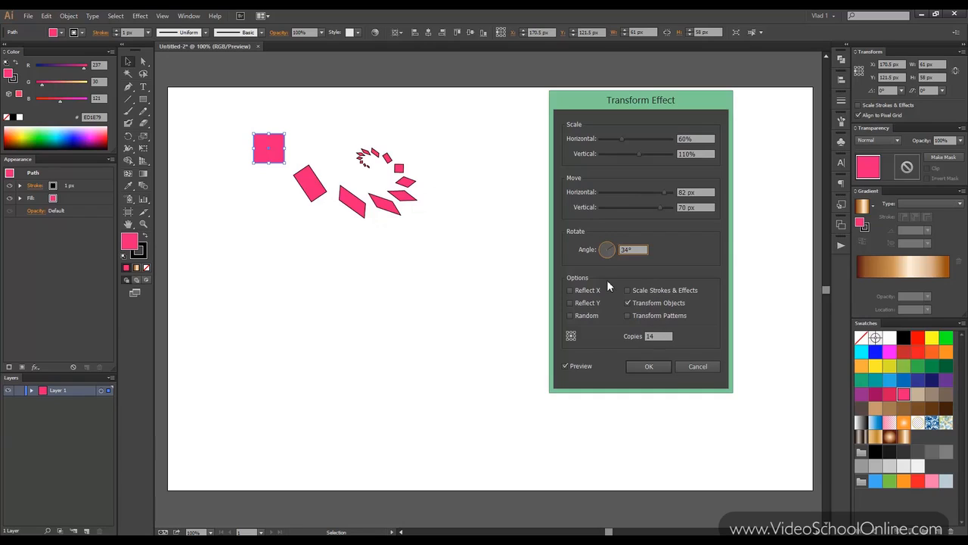
Toggle Reflect X on and off in the Transform effect and reduce the number of copies to 4.
click(569, 289)
click(568, 289)
scroll(702, 140, up, 1)
scroll(702, 140, up, 1)
scroll(664, 336, down, 4)
scroll(664, 336, down, 8)
scroll(664, 337, up, 2)
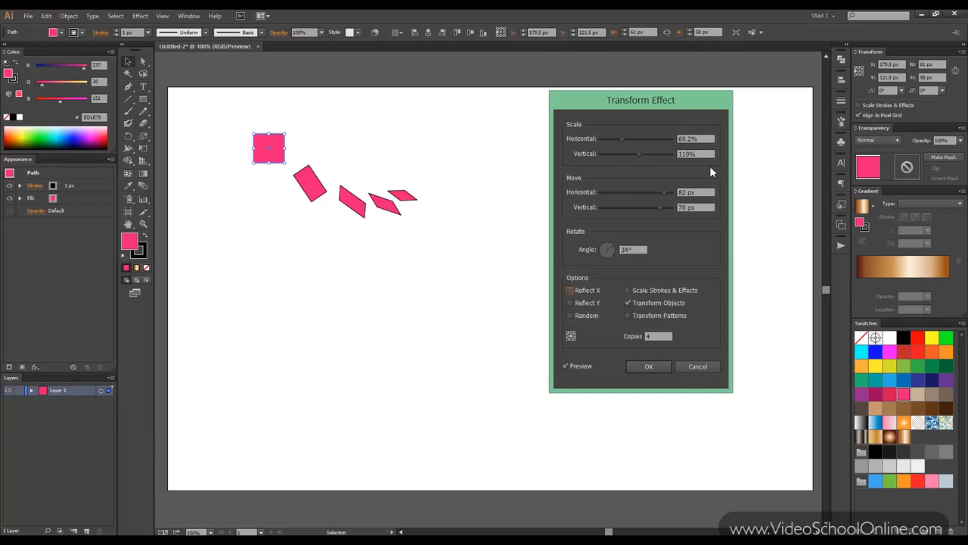
Set the Transform effect's horizontal move to 60 px and restore both scale values to 100%.
scroll(696, 195, down, 1)
scroll(698, 195, down, 3)
scroll(709, 138, up, 4)
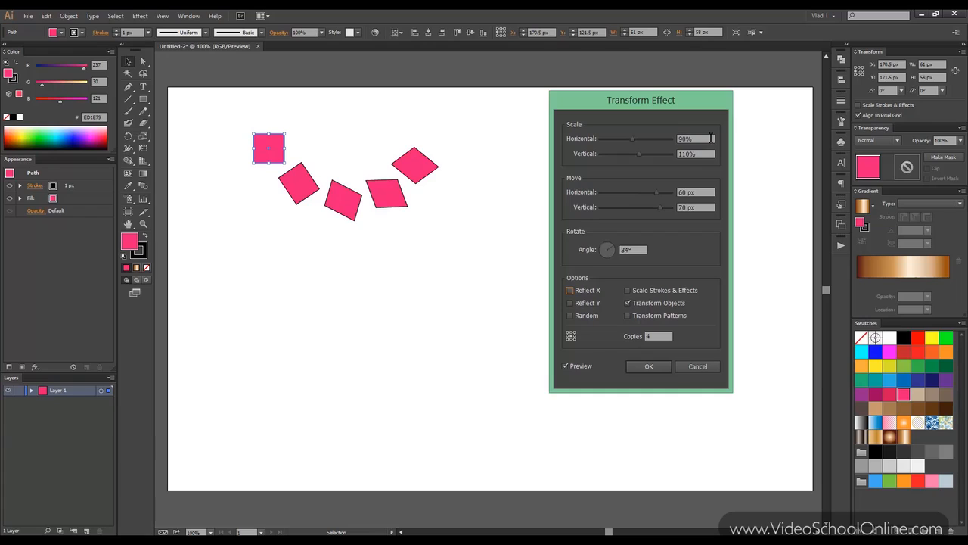
scroll(705, 154, down, 1)
Try a rotation angle of 85° for the copies and reset the angle to 0°.
drag(608, 250, 635, 249)
scroll(639, 250, down, 11)
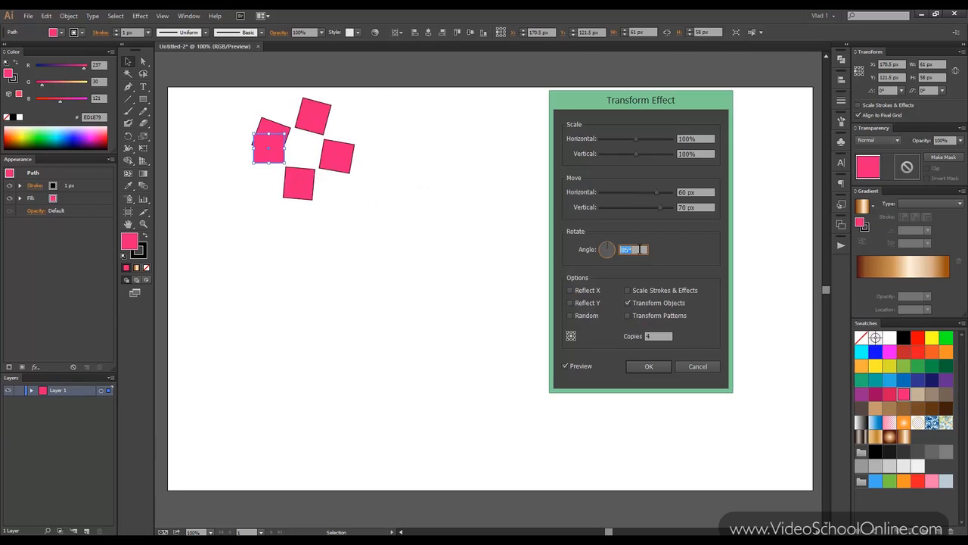
scroll(639, 249, up, 2)
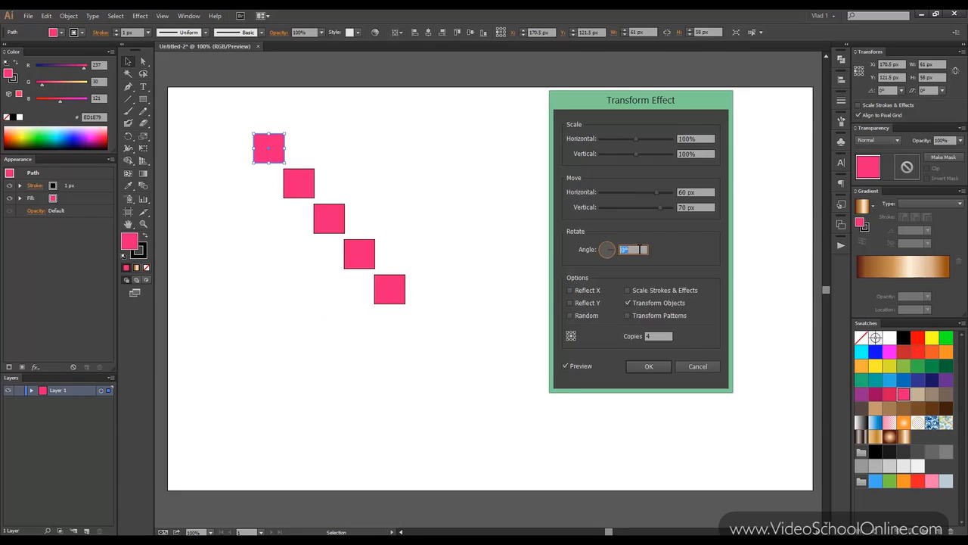
Set the Transform effect's vertical move to 0 px and its horizontal move to 90 px.
click(678, 208)
text(0)
click(697, 192)
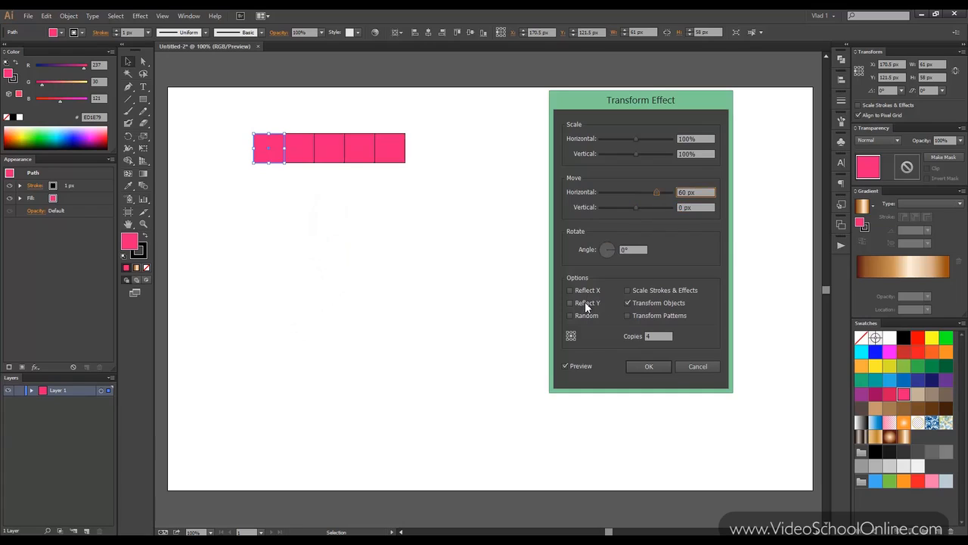
scroll(700, 201, up, 3)
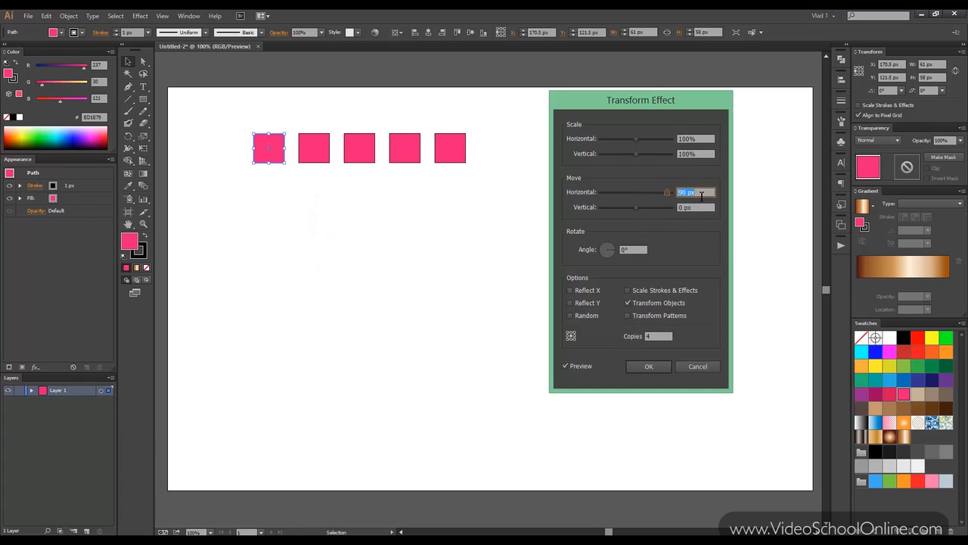
Compare the row of copies with Reflect X on and off, leaving it disabled.
click(572, 292)
click(572, 292)
click(571, 292)
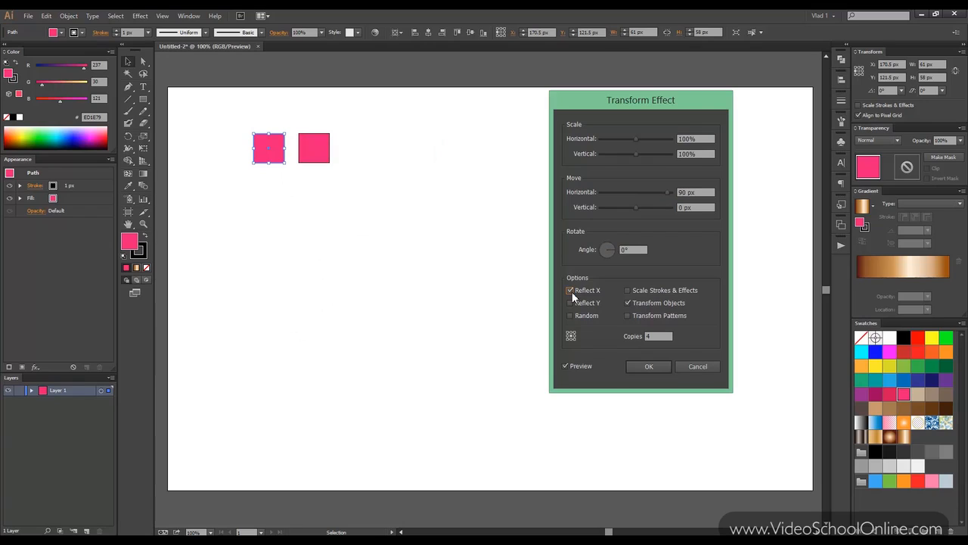
click(572, 292)
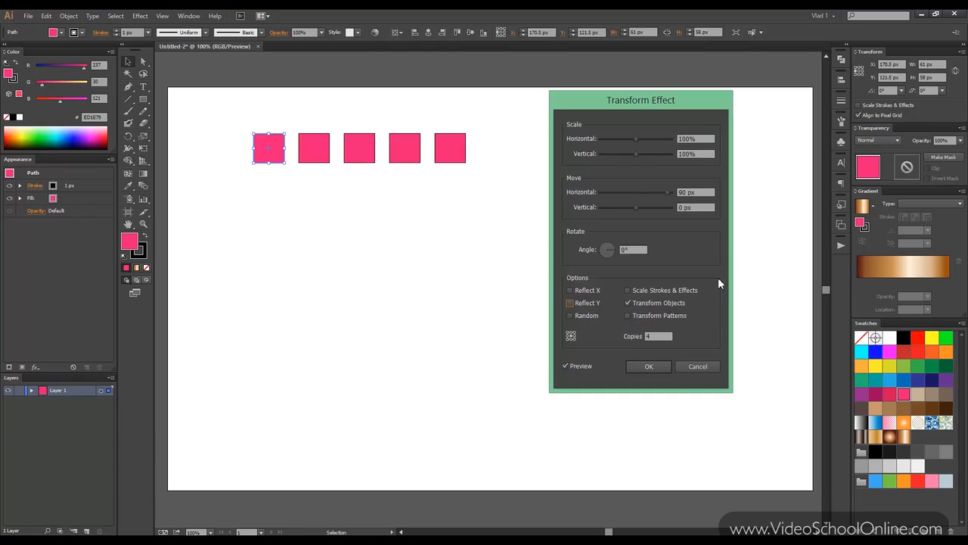
Switch the Transform effect's Random option on and off several times to preview different placements of the copies.
click(570, 316)
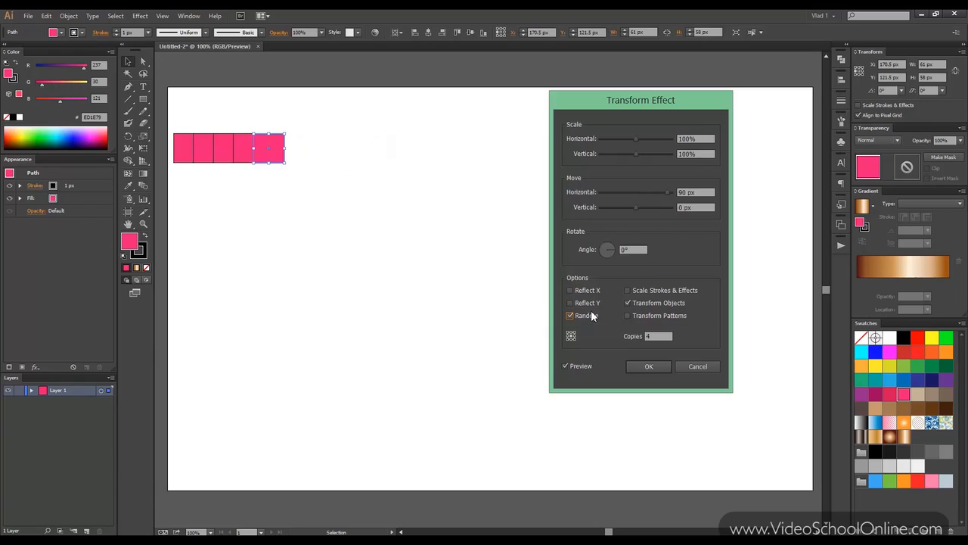
click(570, 316)
click(570, 315)
click(570, 315)
click(570, 315)
click(570, 317)
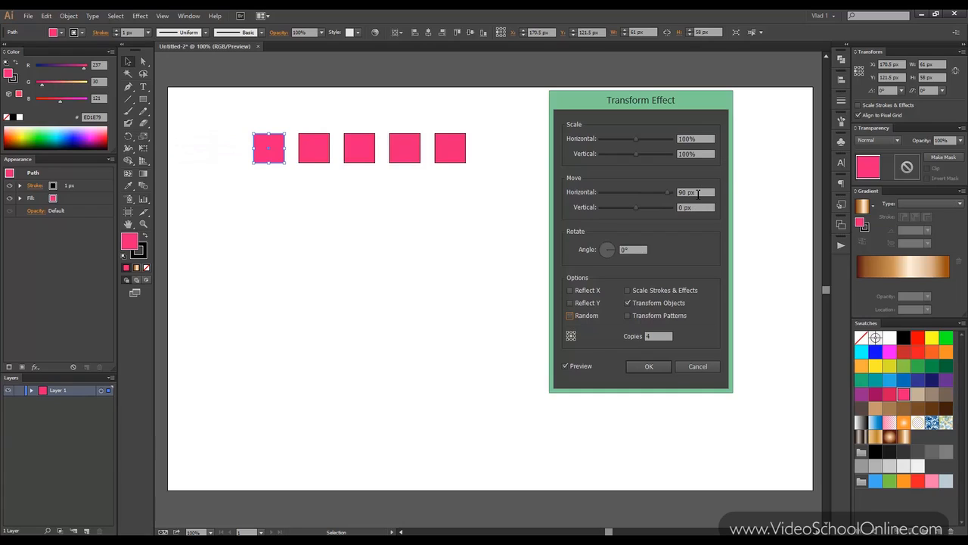
Preview Random again with the horizontal move at 170 px and vertical move at 10 px, and cancel the Transform effect.
scroll(698, 194, up, 4)
click(570, 317)
click(570, 314)
scroll(693, 208, up, 7)
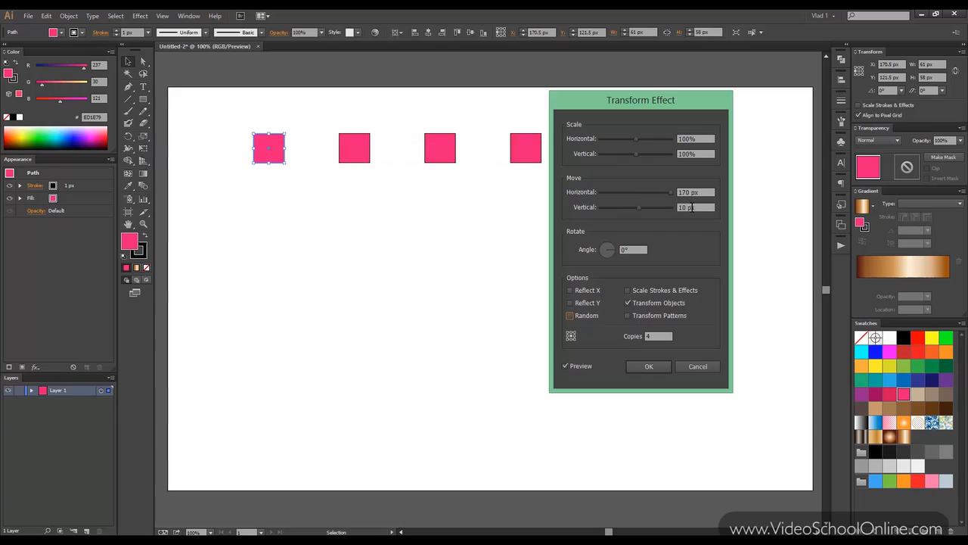
click(571, 315)
click(571, 315)
scroll(698, 207, down, 7)
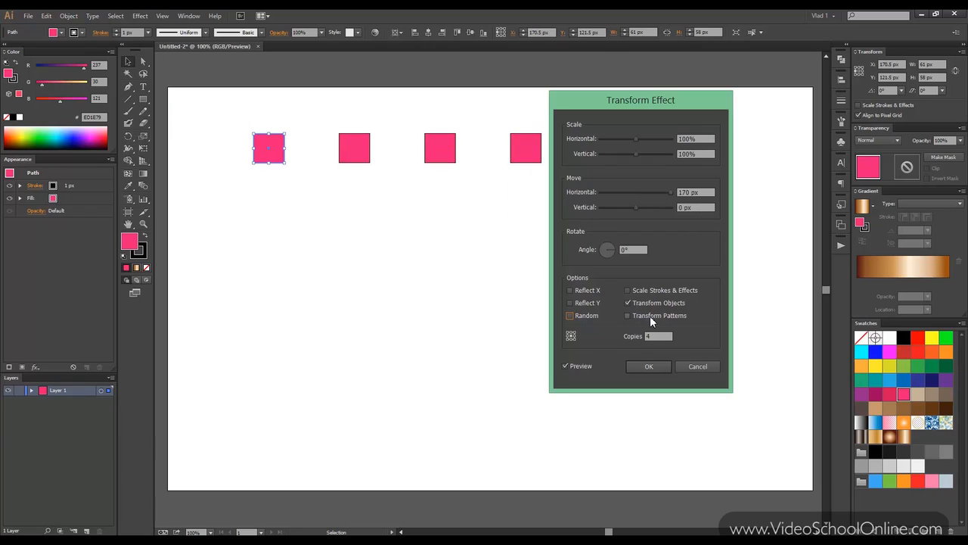
click(567, 332)
click(695, 368)
Preview the Tweak effect at 74 horizontal and 90 vertical in Absolute and Relative modes, lower the vertical amount to 7%, and cancel.
click(140, 16)
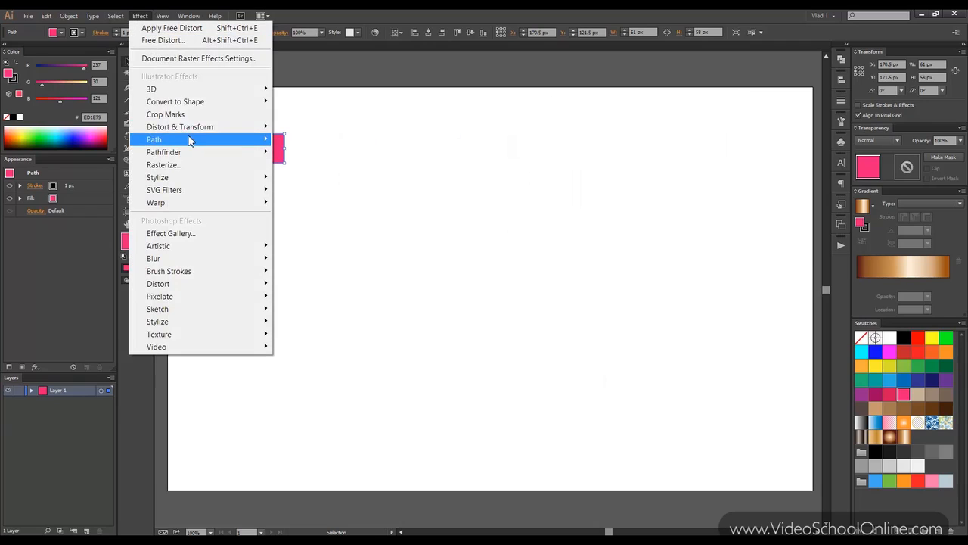
mouse_move(197, 126)
click(337, 175)
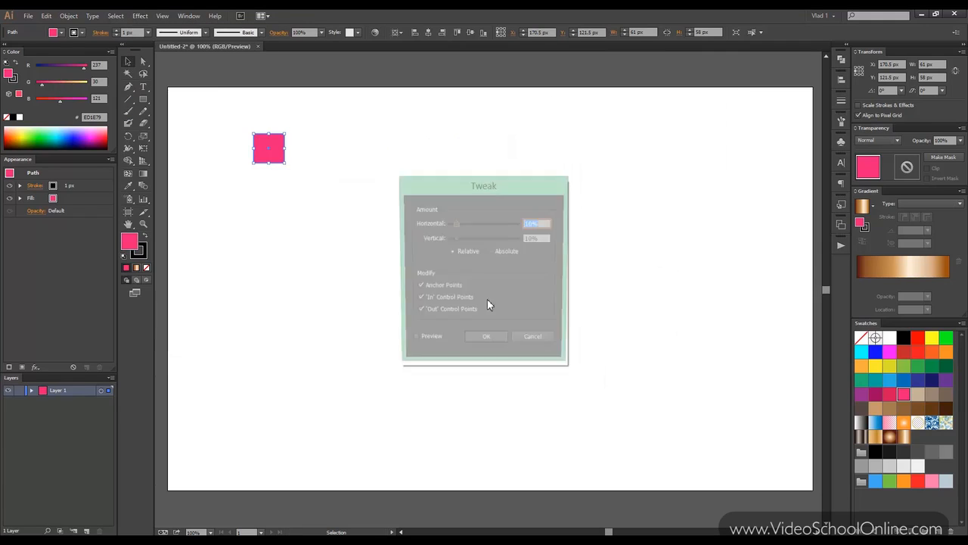
click(430, 341)
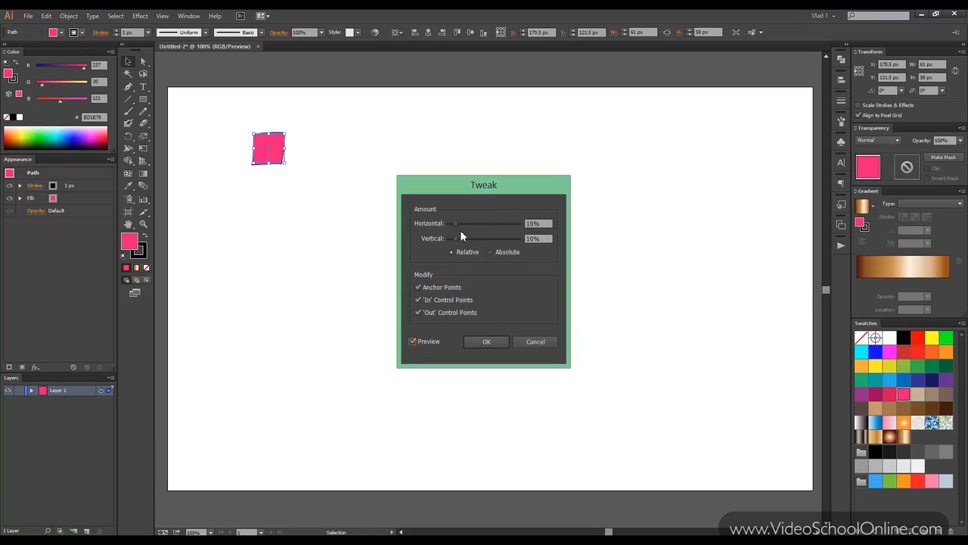
drag(460, 224, 512, 239)
click(493, 252)
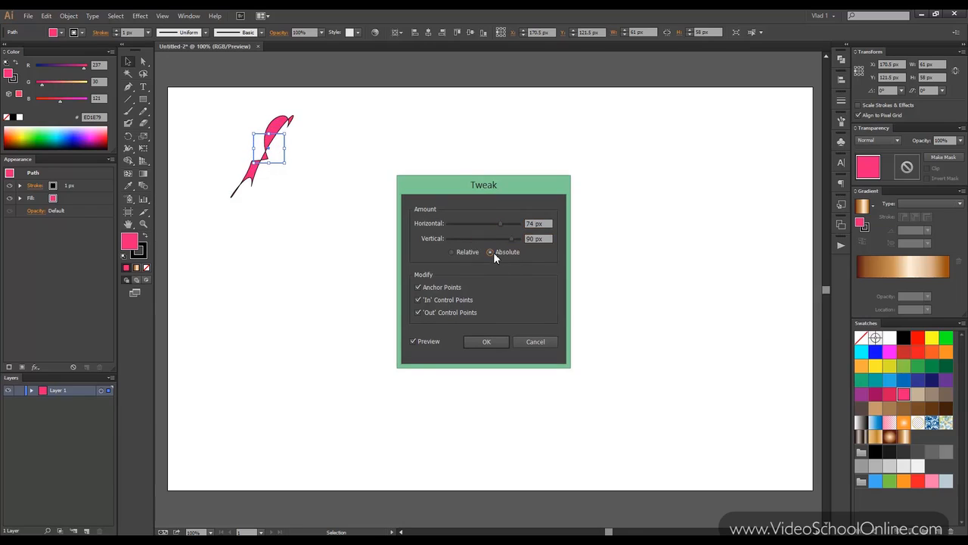
click(454, 252)
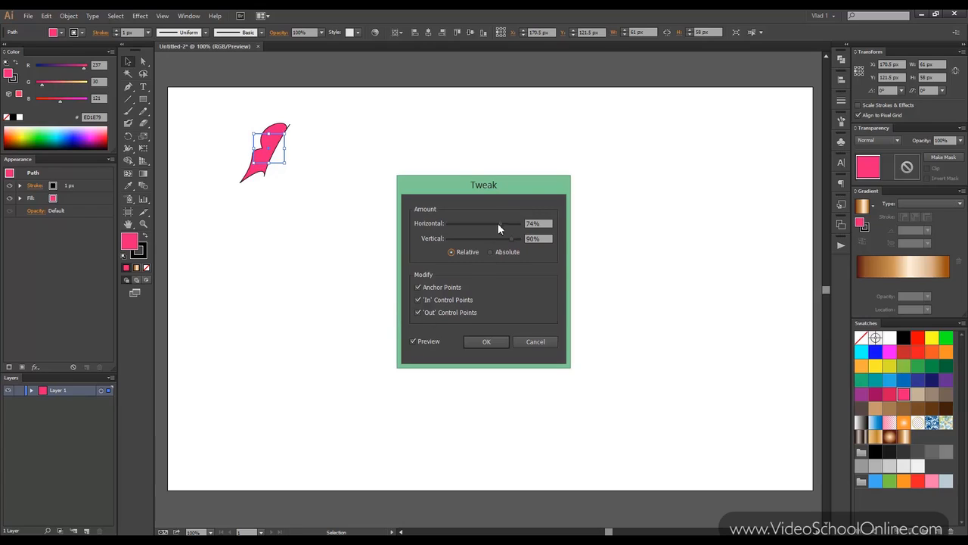
drag(515, 238, 455, 239)
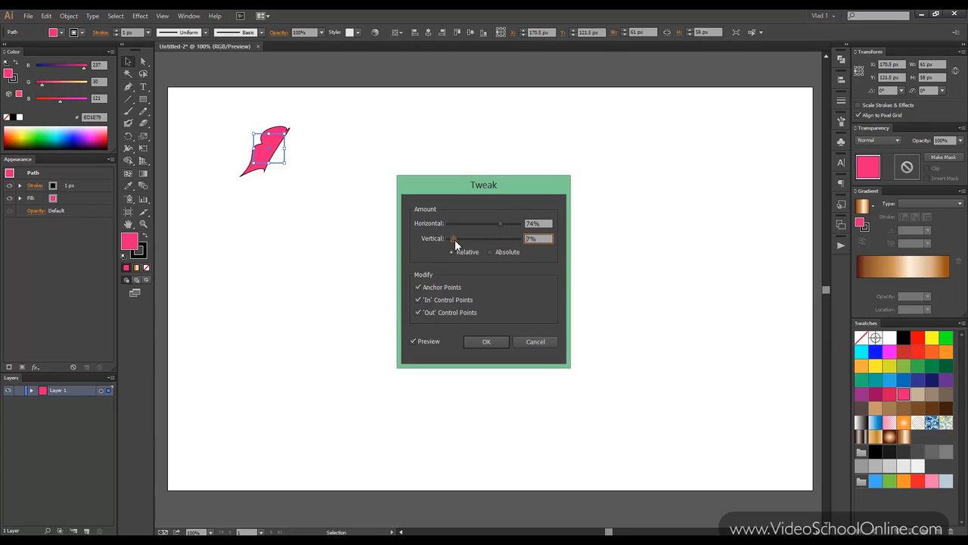
click(536, 341)
Preview the Twist effect on the rectangle at an angle of 90°.
click(140, 16)
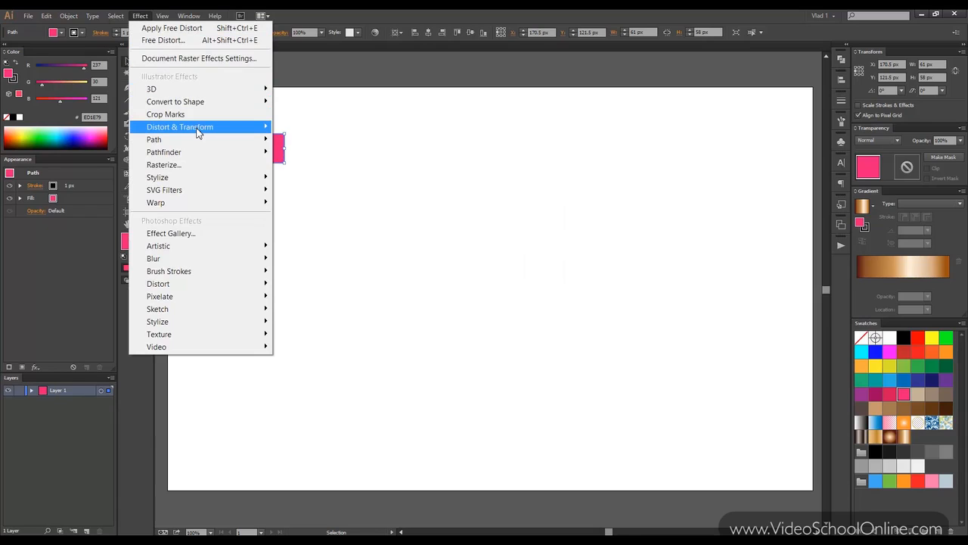
mouse_move(255, 129)
click(306, 188)
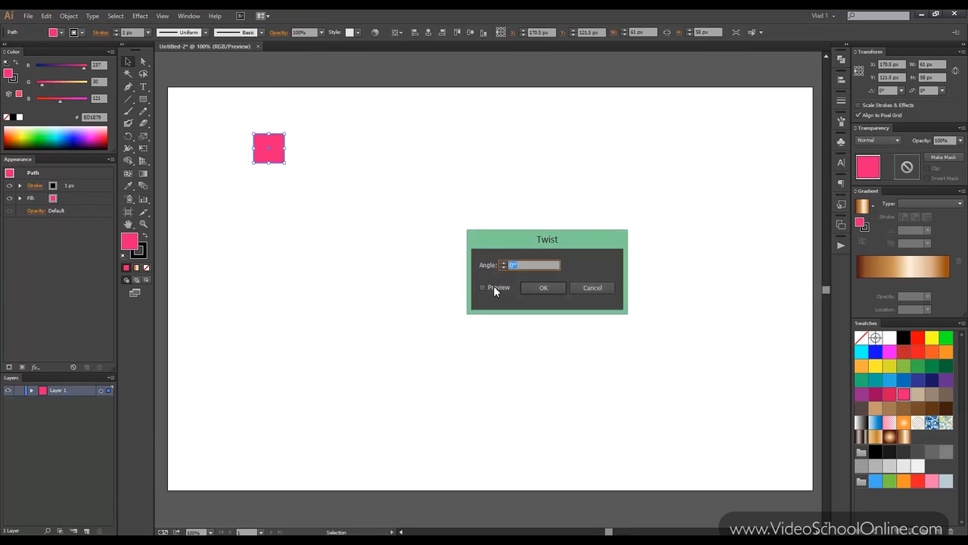
click(504, 263)
click(504, 264)
drag(526, 266, 474, 266)
key(Tab)
click(503, 263)
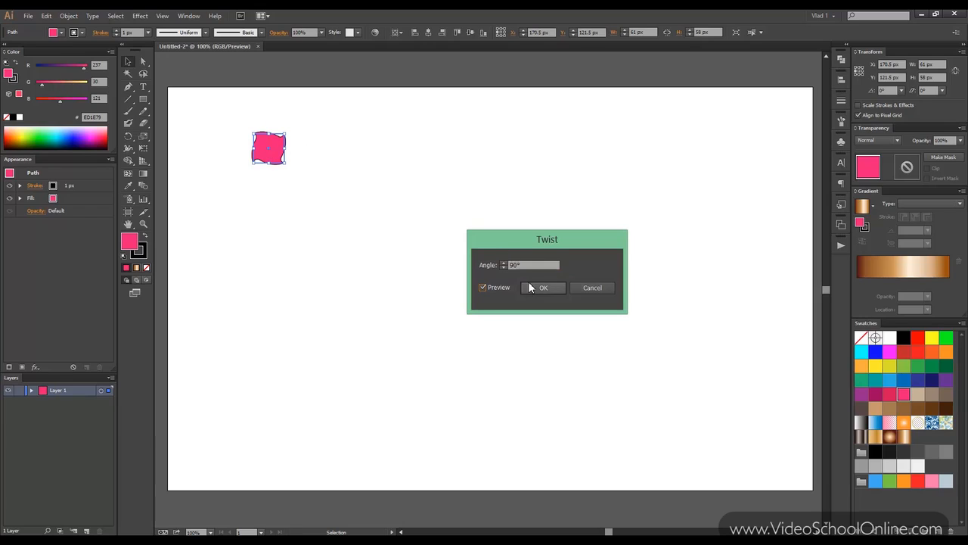
Raise the Twist angle gradually, set it to 1000°, compare with the preview off, and apply the effect.
scroll(527, 268, up, 5)
scroll(527, 266, up, 12)
click(503, 262)
scroll(506, 263, up, 20)
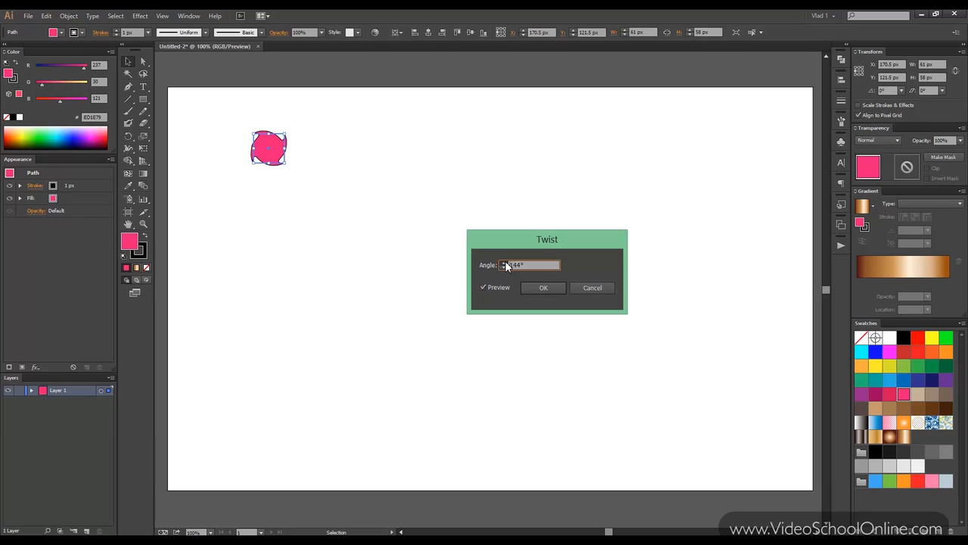
scroll(506, 266, up, 20)
scroll(506, 266, up, 20)
text(1000)
click(482, 287)
click(484, 287)
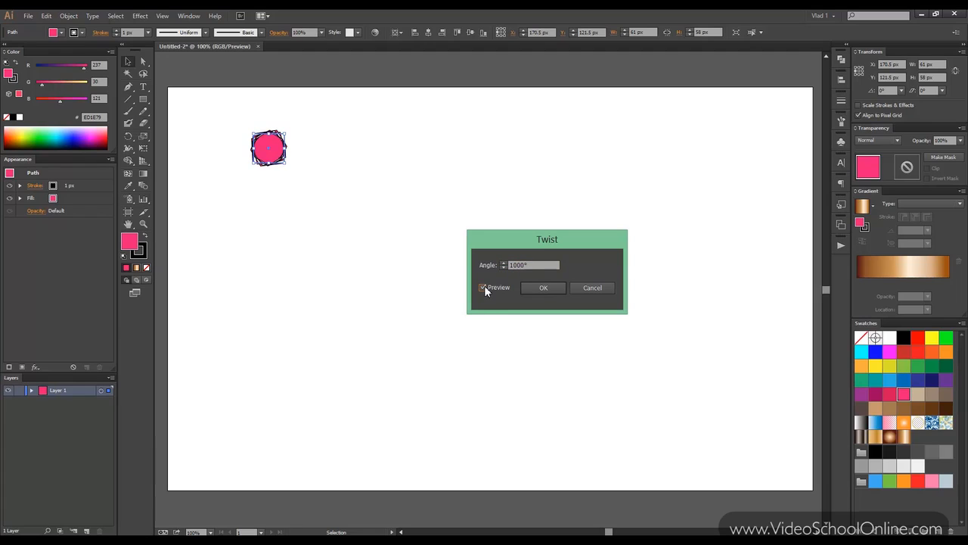
click(531, 285)
Enlarge the rectangle to about 456 × 434 px, reposition it and remove the Twist effect from its appearance.
drag(286, 163, 498, 357)
drag(464, 266, 527, 264)
click(77, 190)
click(98, 367)
Preview the Zig Zag effect on the rectangle, adjust its size and ridges per segment, and cancel the effect.
click(140, 16)
mouse_move(208, 129)
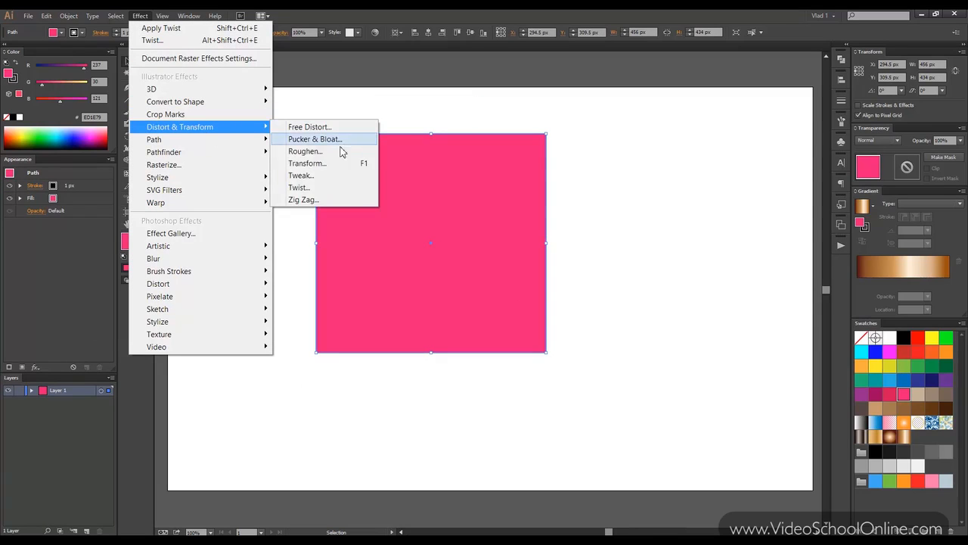
click(350, 200)
click(637, 229)
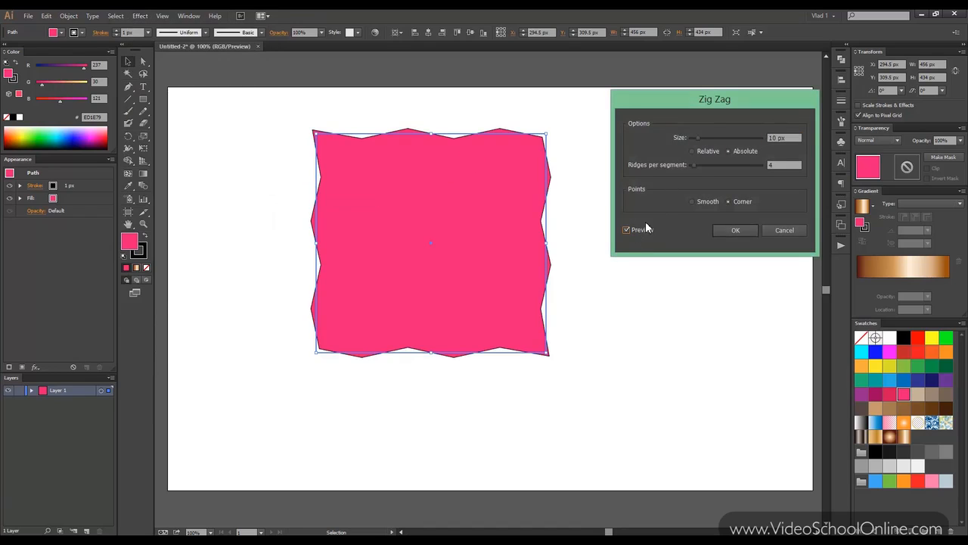
click(716, 139)
click(707, 164)
click(784, 230)
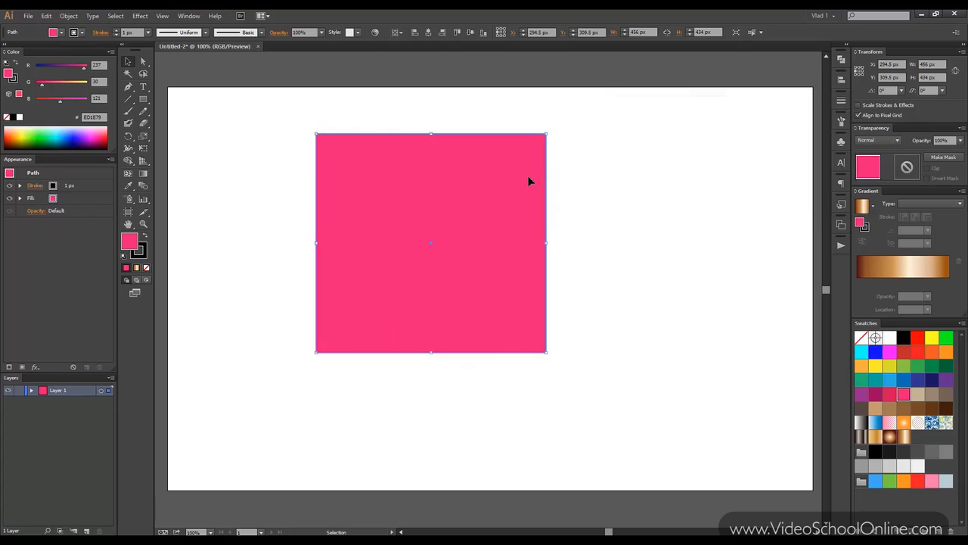
Delete the rectangle and draw a horizontal line about 767 px long across the artboard.
key(Delete)
click(128, 98)
drag(294, 231, 679, 229)
click(128, 61)
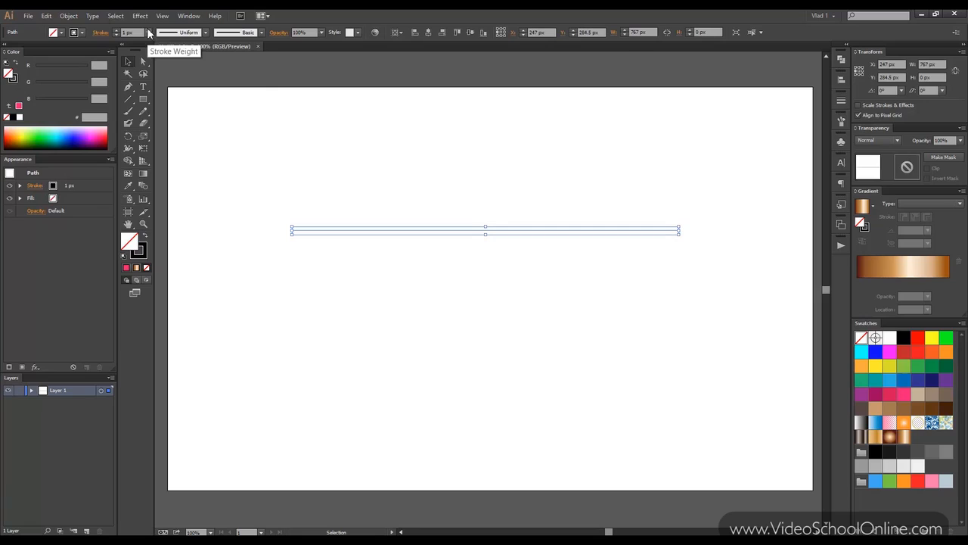
Apply the Zig Zag effect to the line with a 10 px absolute size, 4 ridges per segment and corner points.
click(140, 16)
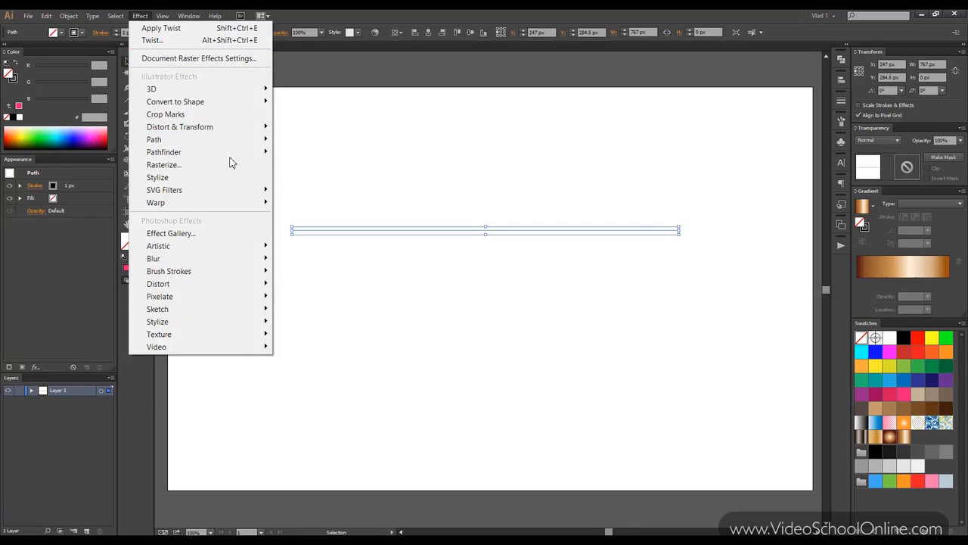
mouse_move(234, 127)
click(318, 196)
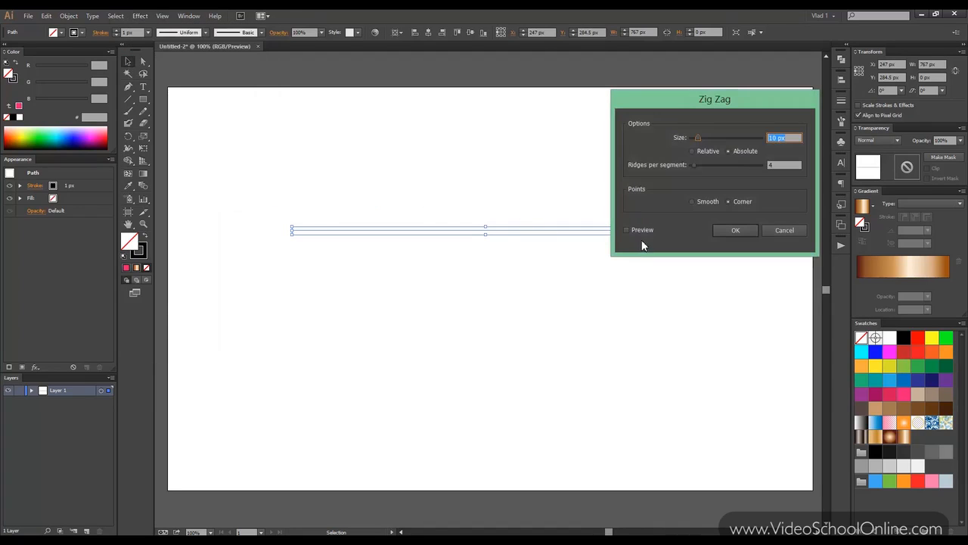
click(641, 229)
click(737, 231)
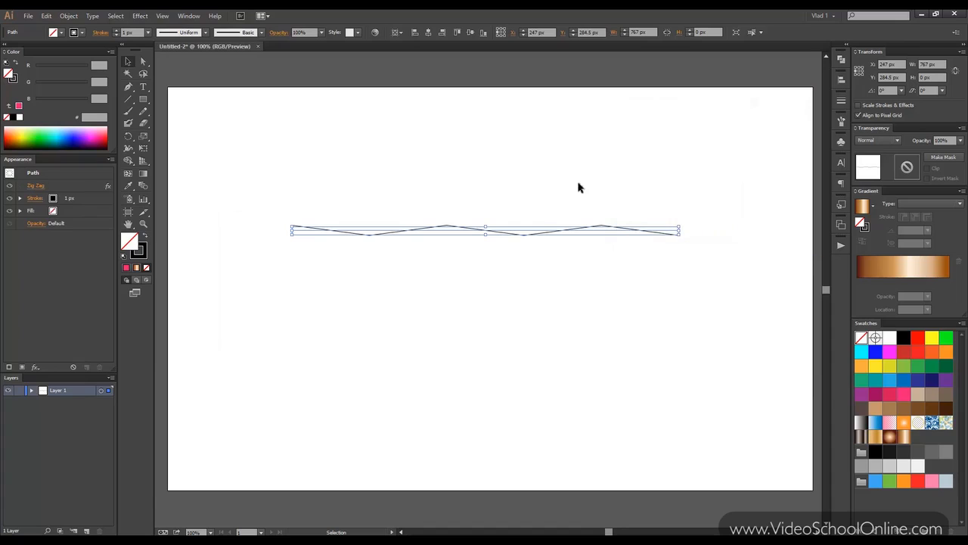
Delete the zigzag line from the artboard.
click(641, 189)
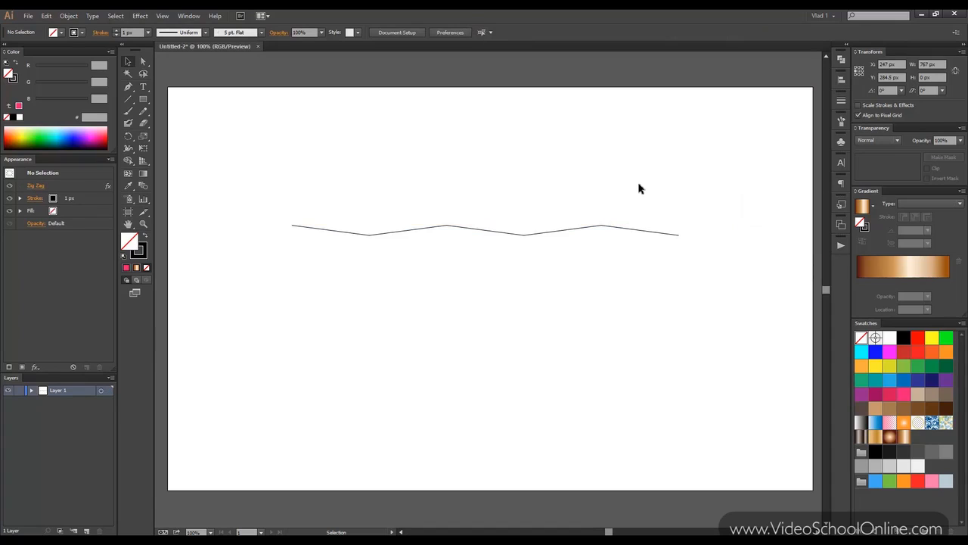
click(603, 228)
key(Delete)
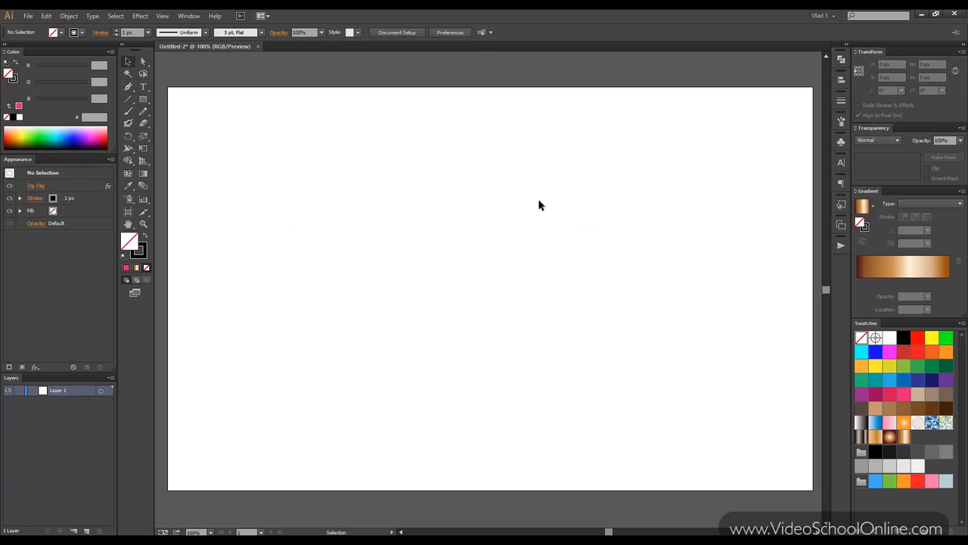